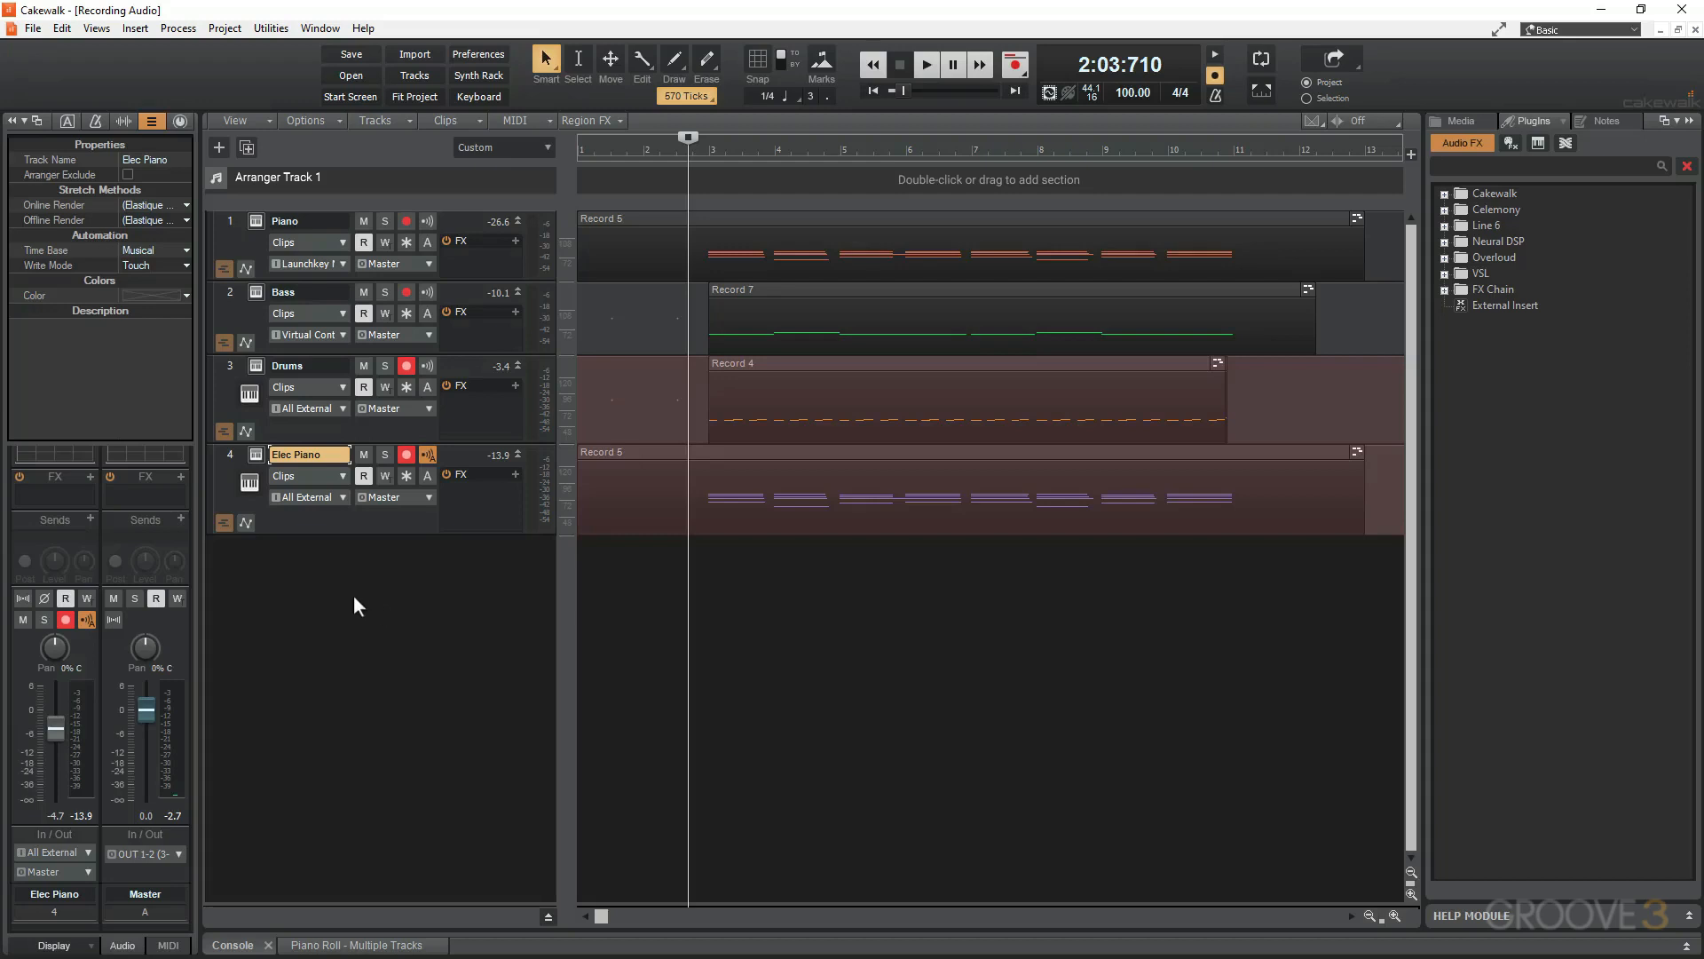
# - Insert an audio track below the Elec Piano track and name it Guitar
pyautogui.rightClick(353, 594)
pyautogui.click(394, 632)
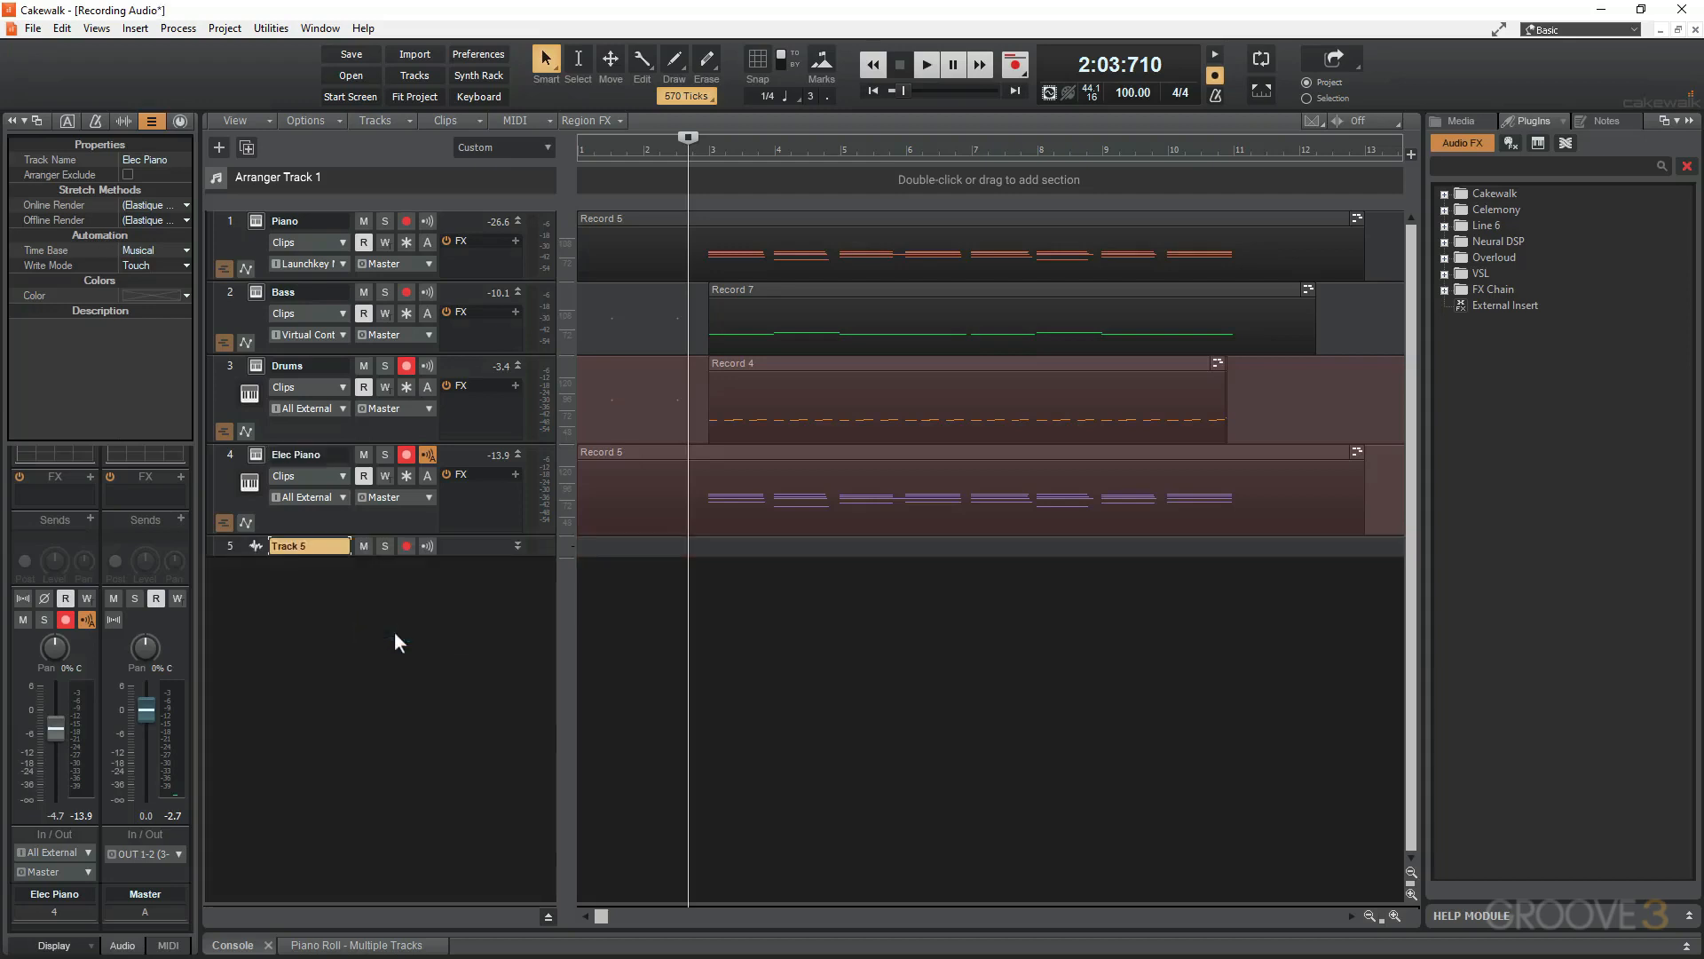
pyautogui.doubleClick(305, 544)
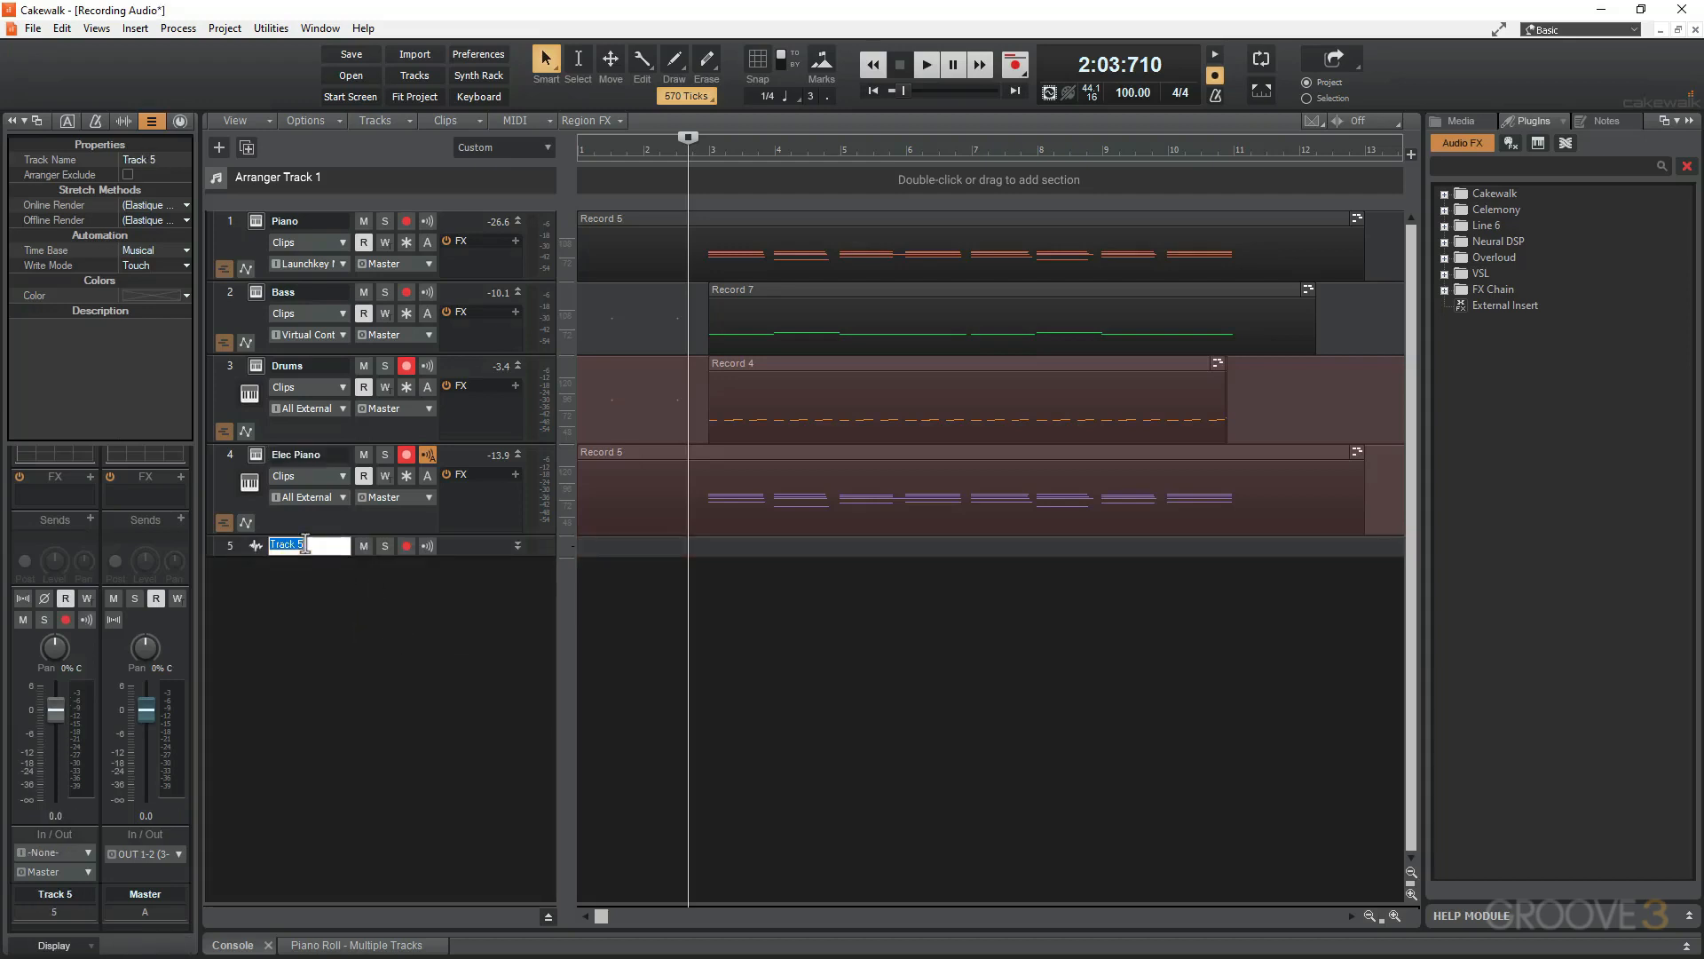
pyautogui.write('Guitar')
pyautogui.press('Return')
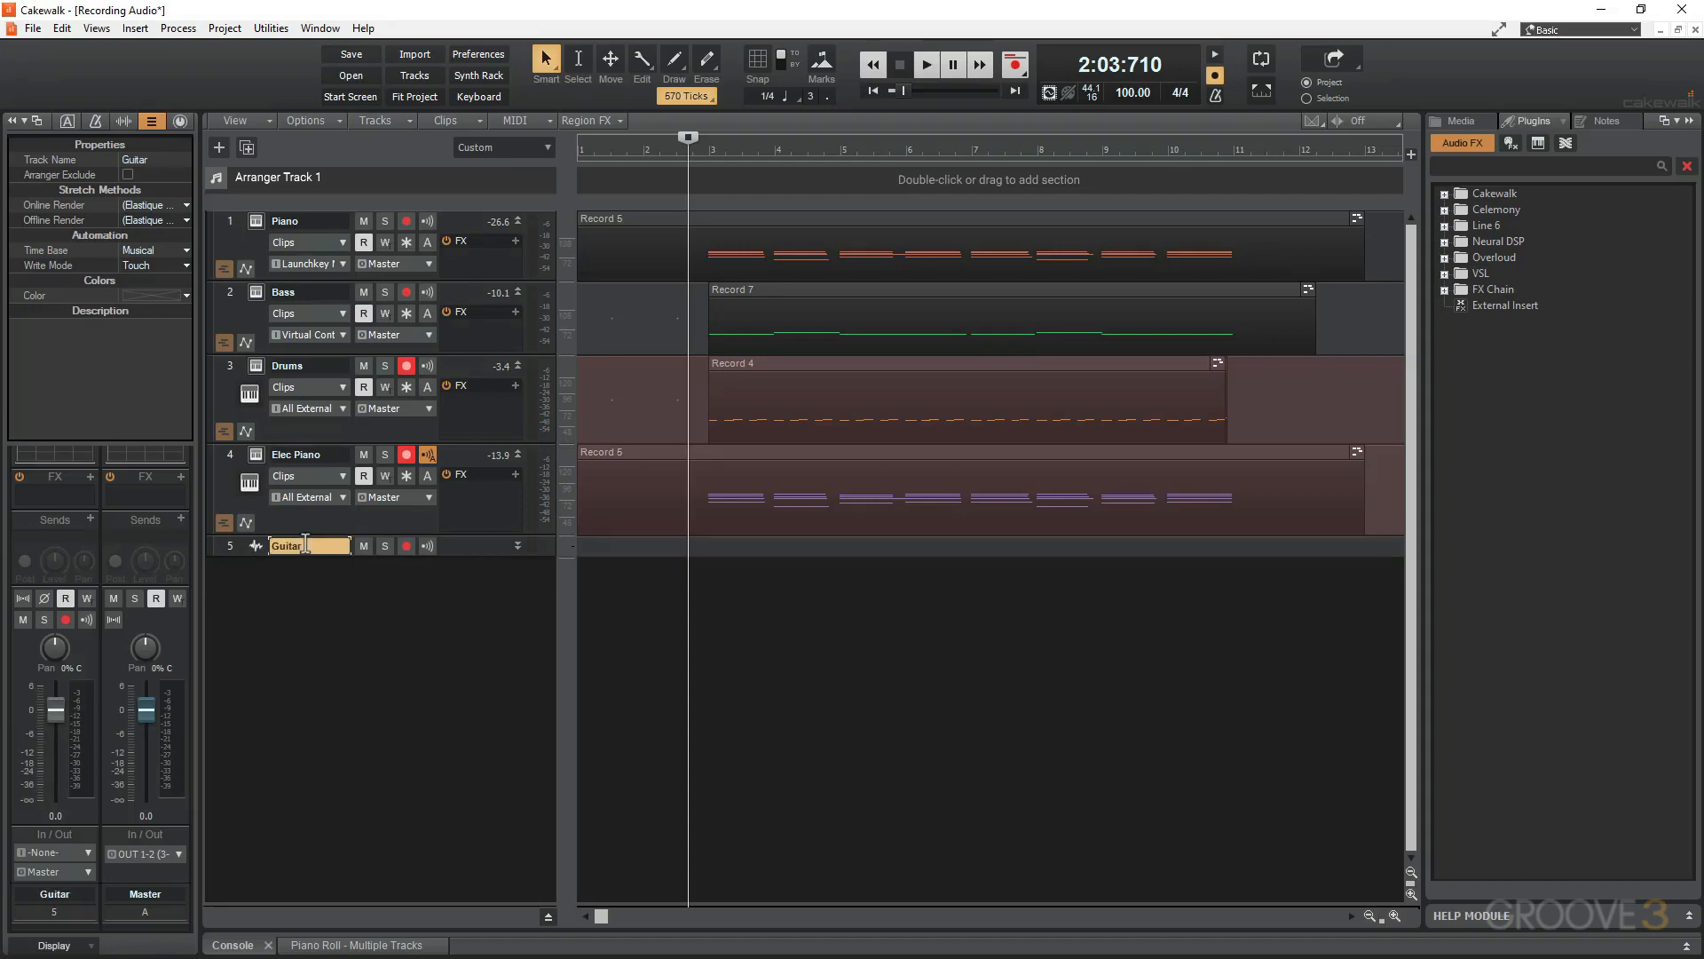
# - Enlarge the Guitar track and set its input to the right channel of IN 1-2 (3- BEHRINGER UMC 404HD)
pyautogui.moveTo(449, 555); pyautogui.dragTo(449, 629)
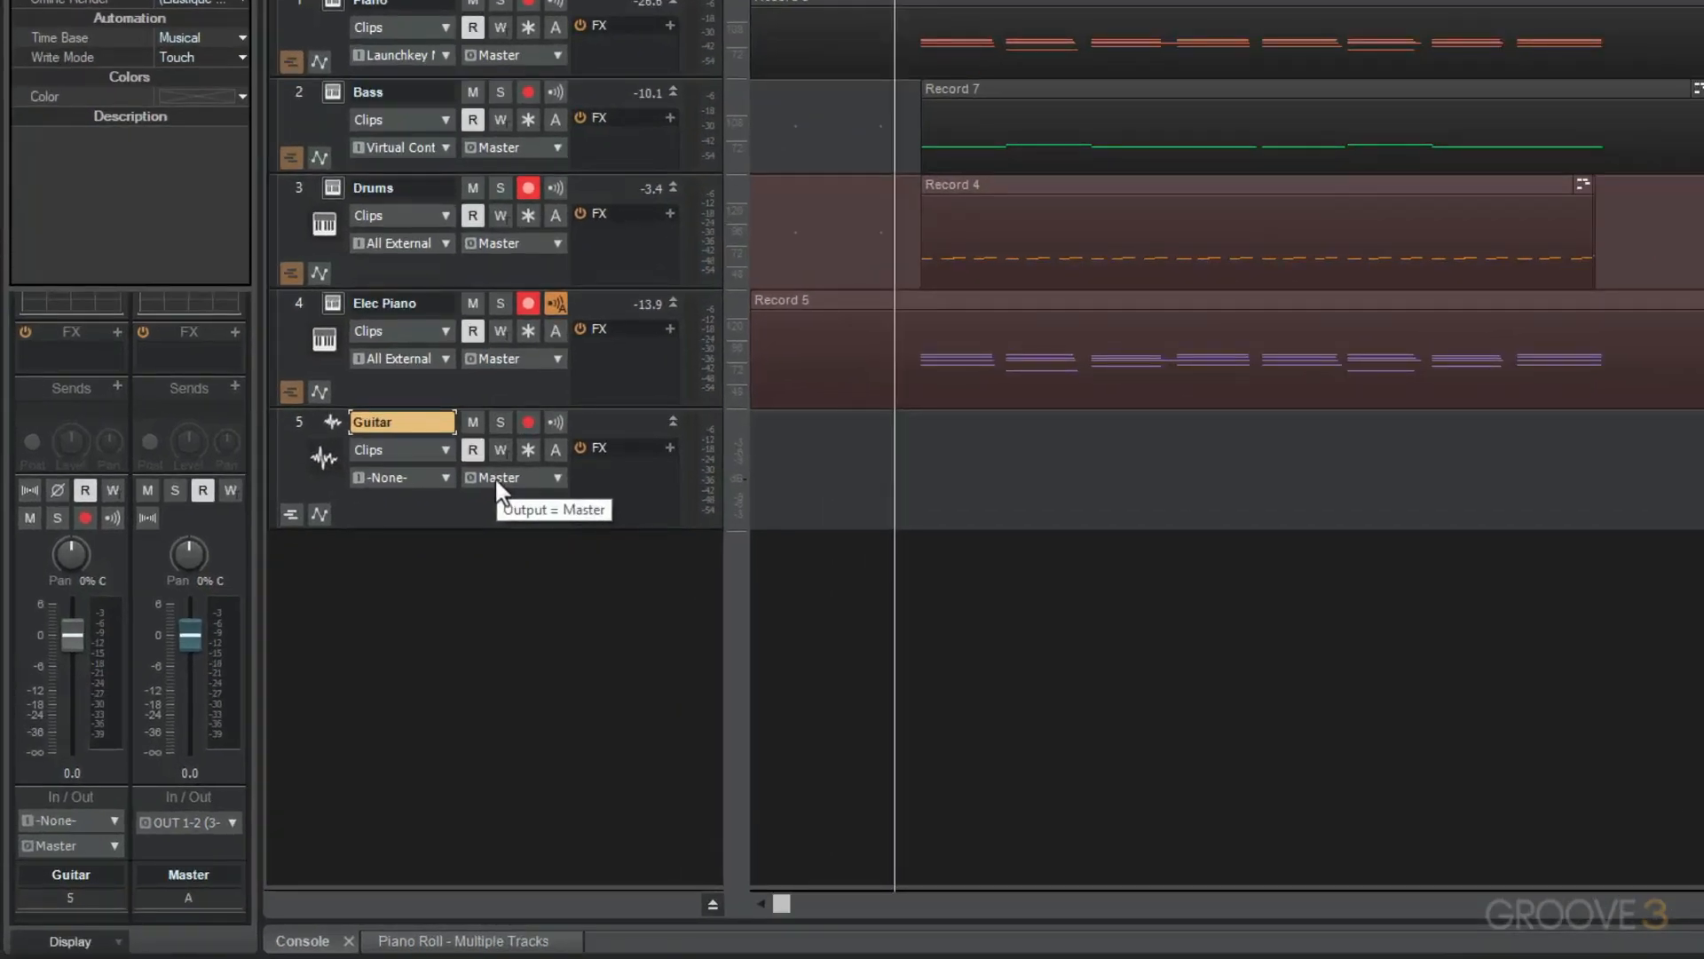
pyautogui.click(435, 482)
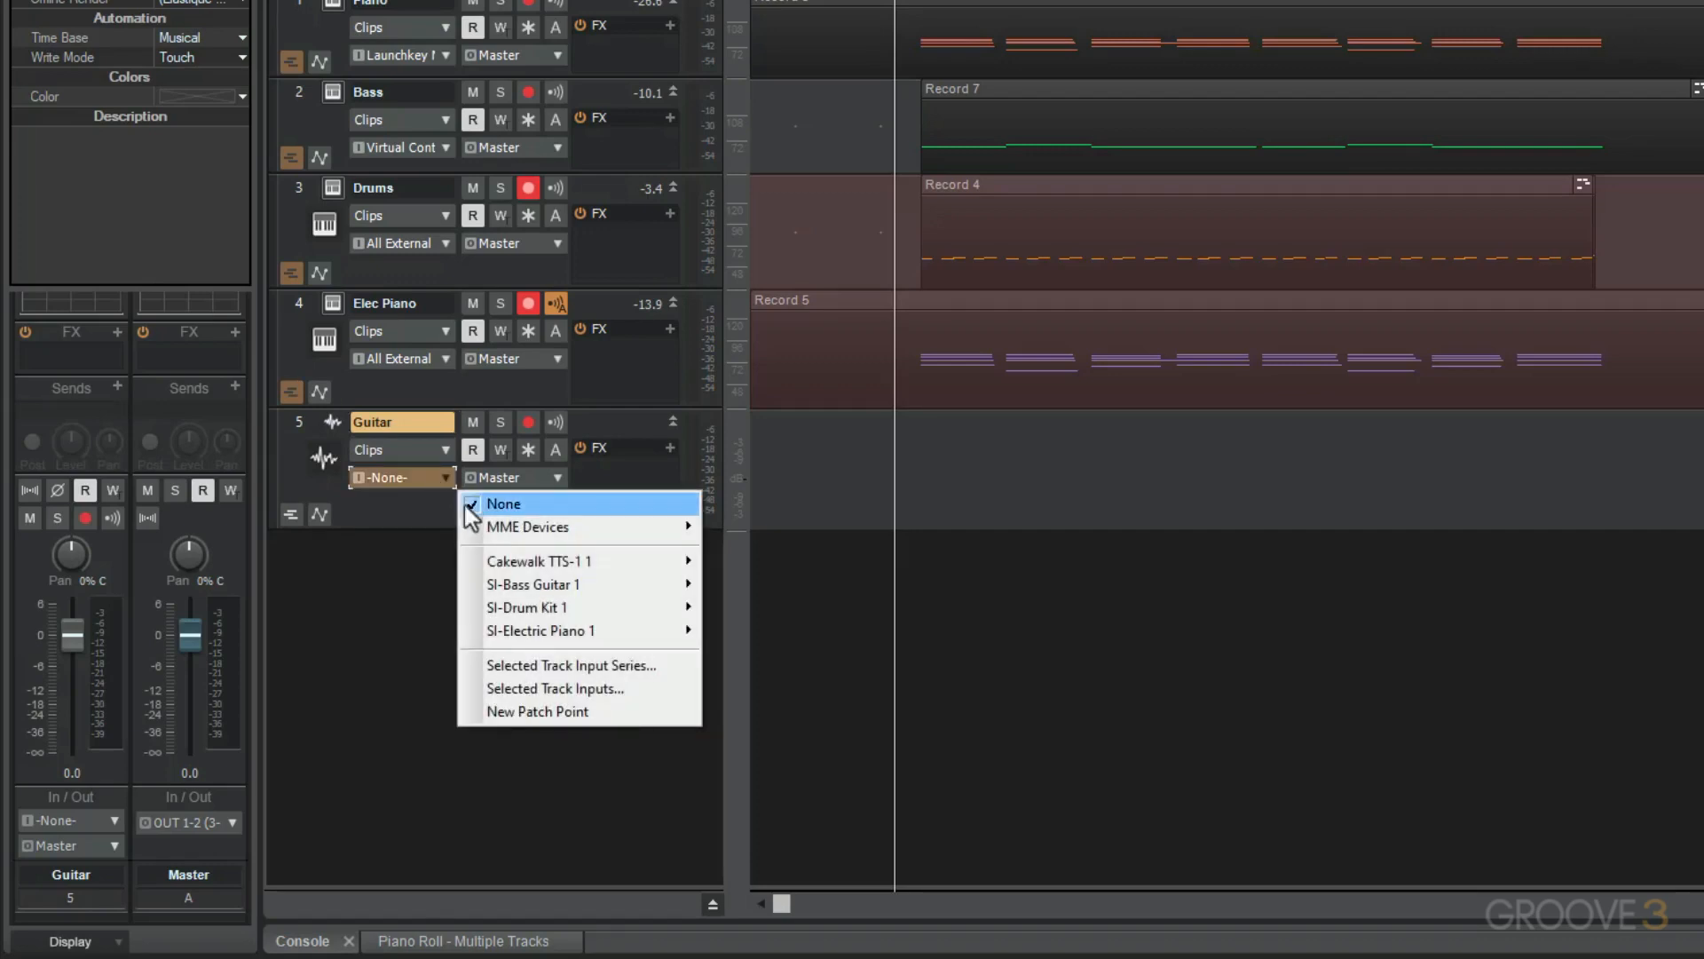
pyautogui.moveTo(482, 526)
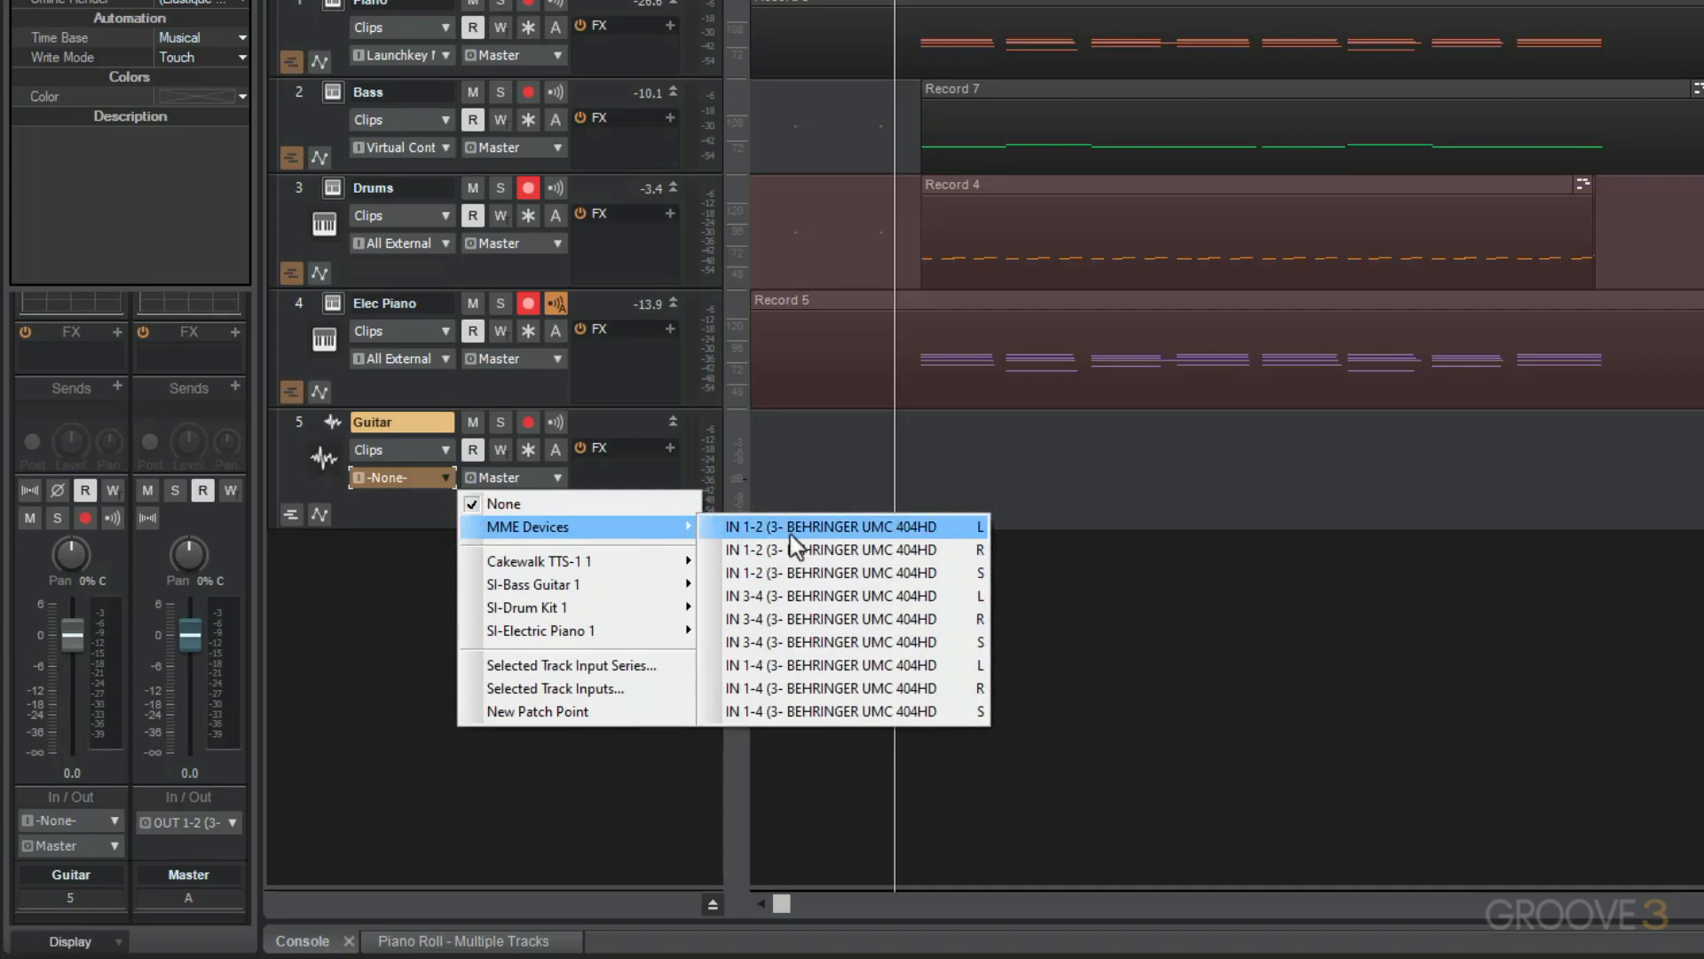
pyautogui.click(885, 550)
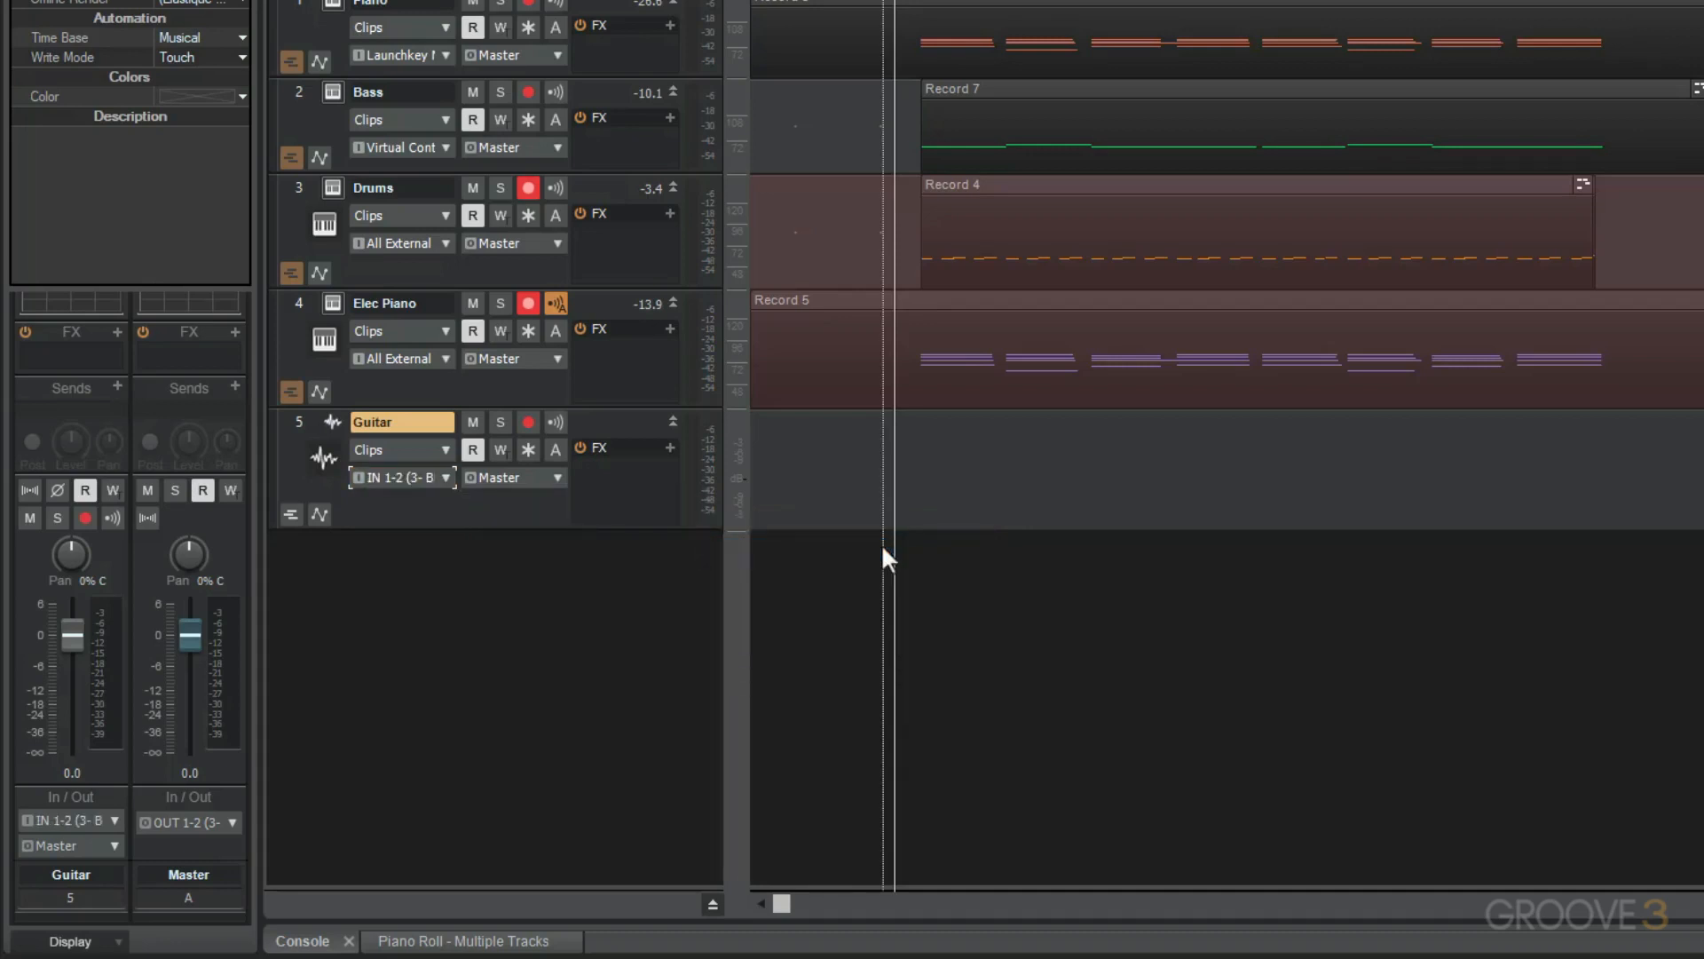
# - Turn on input echo for the Guitar track, arm it for recording, and reset its clipping indicator
pyautogui.click(560, 423)
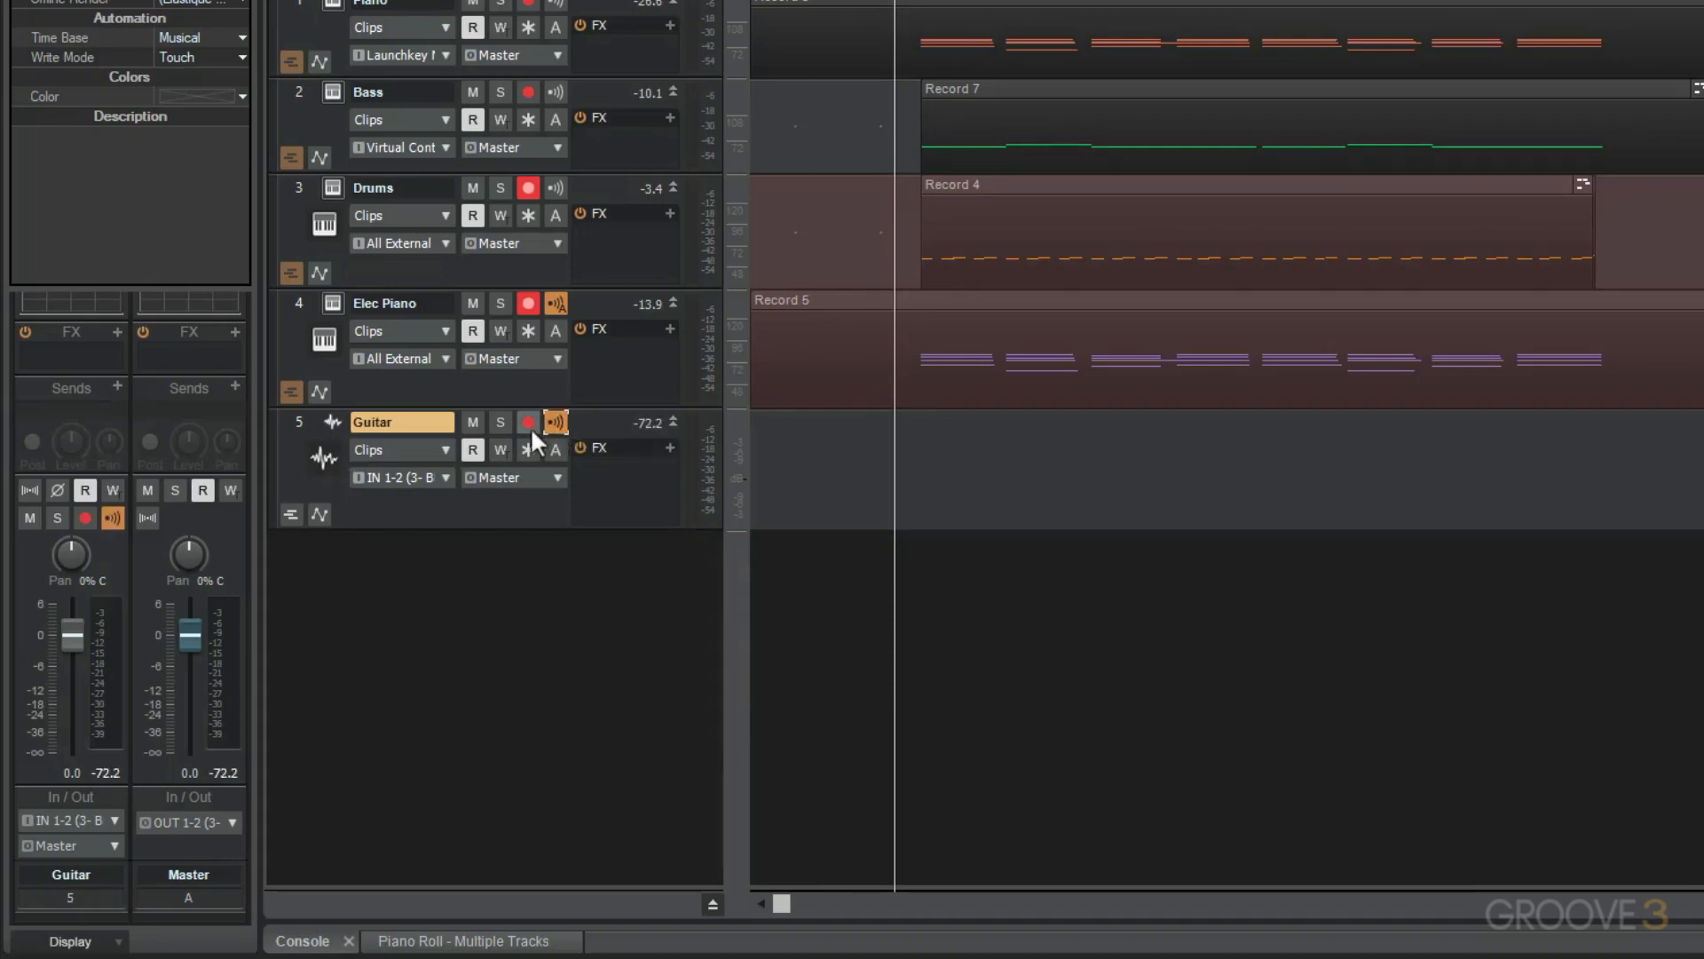
pyautogui.click(529, 423)
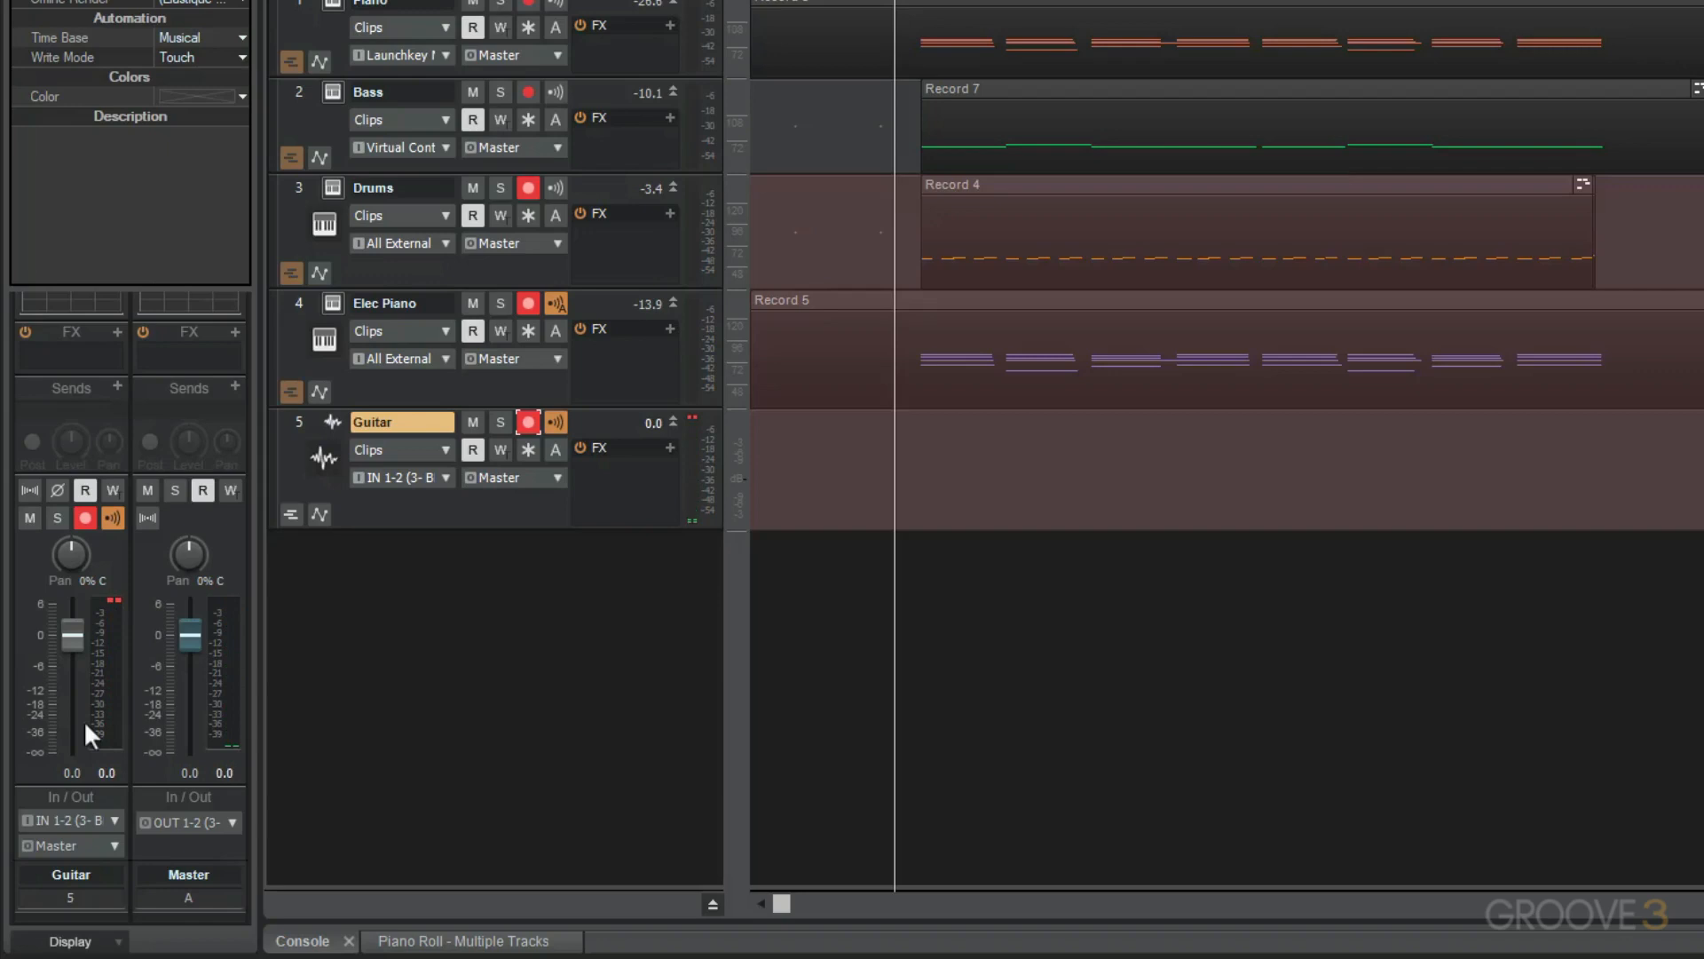
pyautogui.click(115, 600)
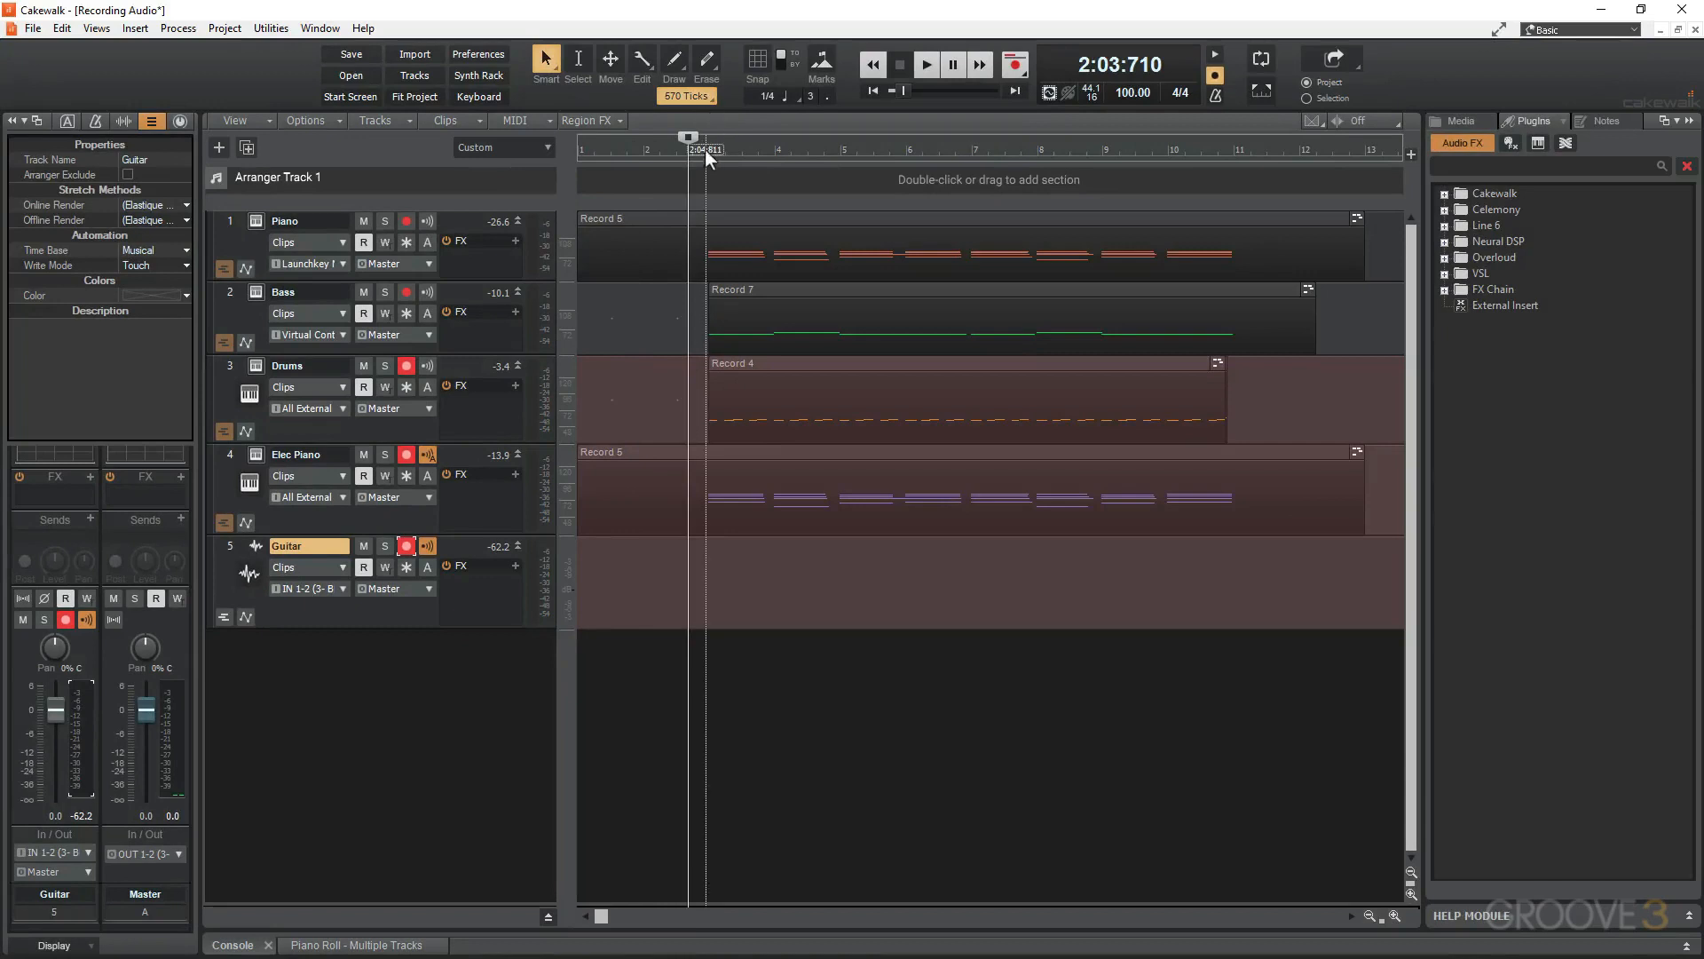
# - Record a guitar take on the Guitar track from the start of measure 2 to just past measure 12
pyautogui.click(705, 148)
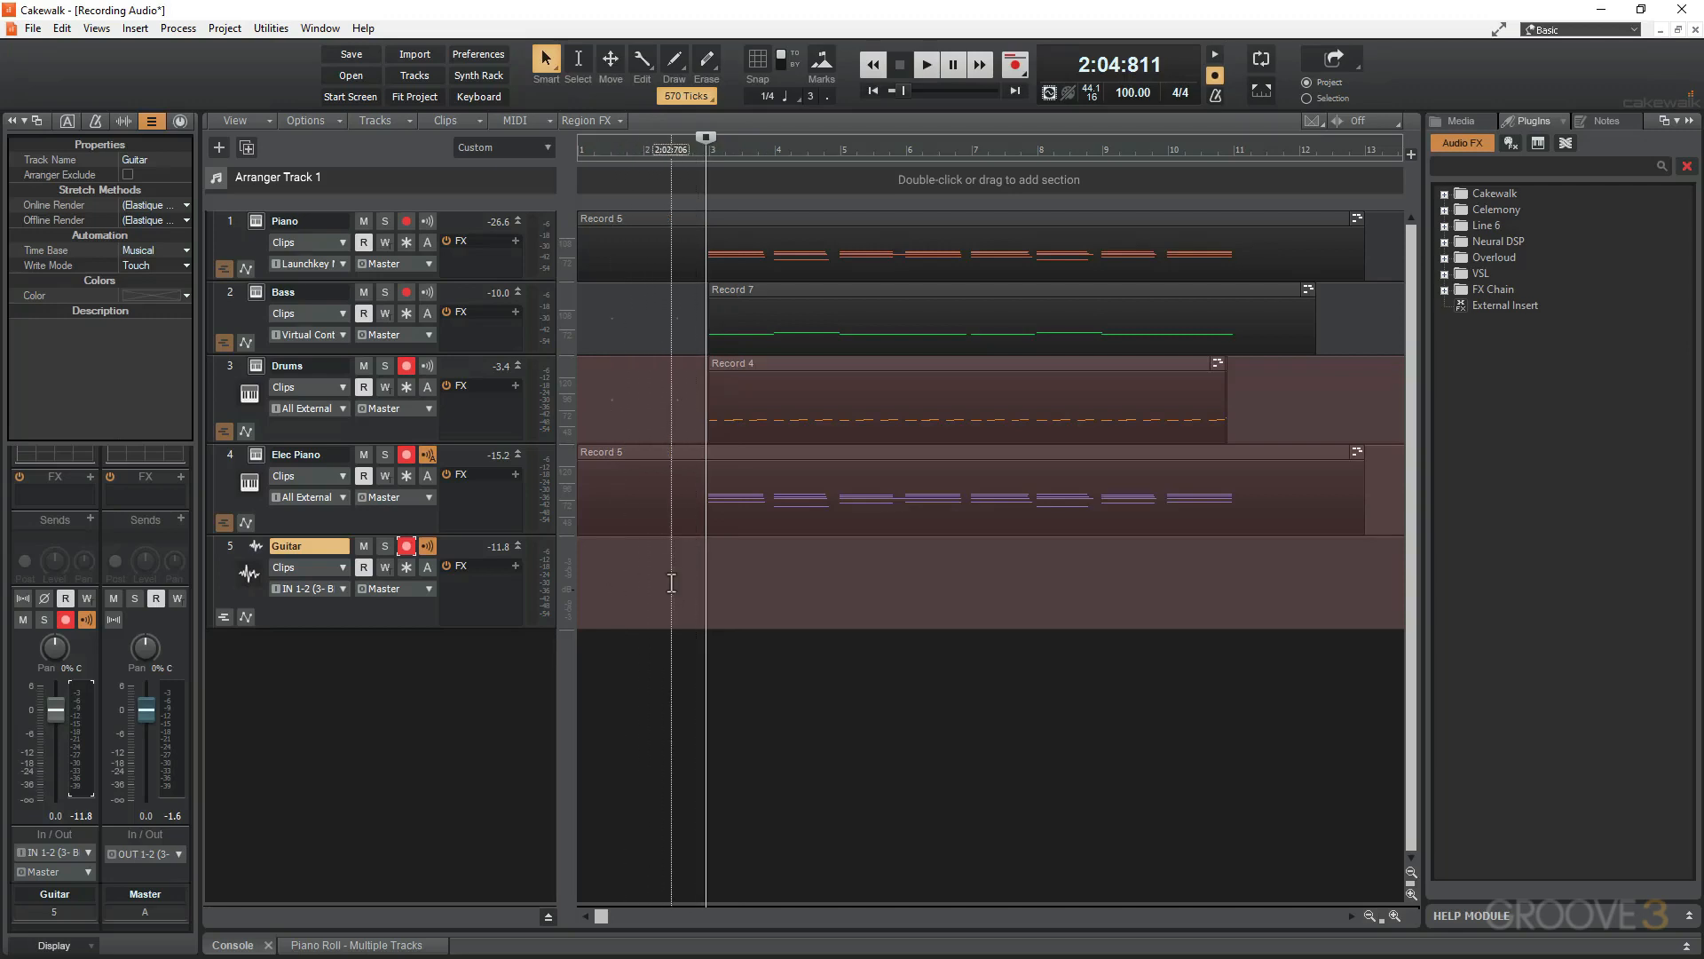
pyautogui.click(641, 145)
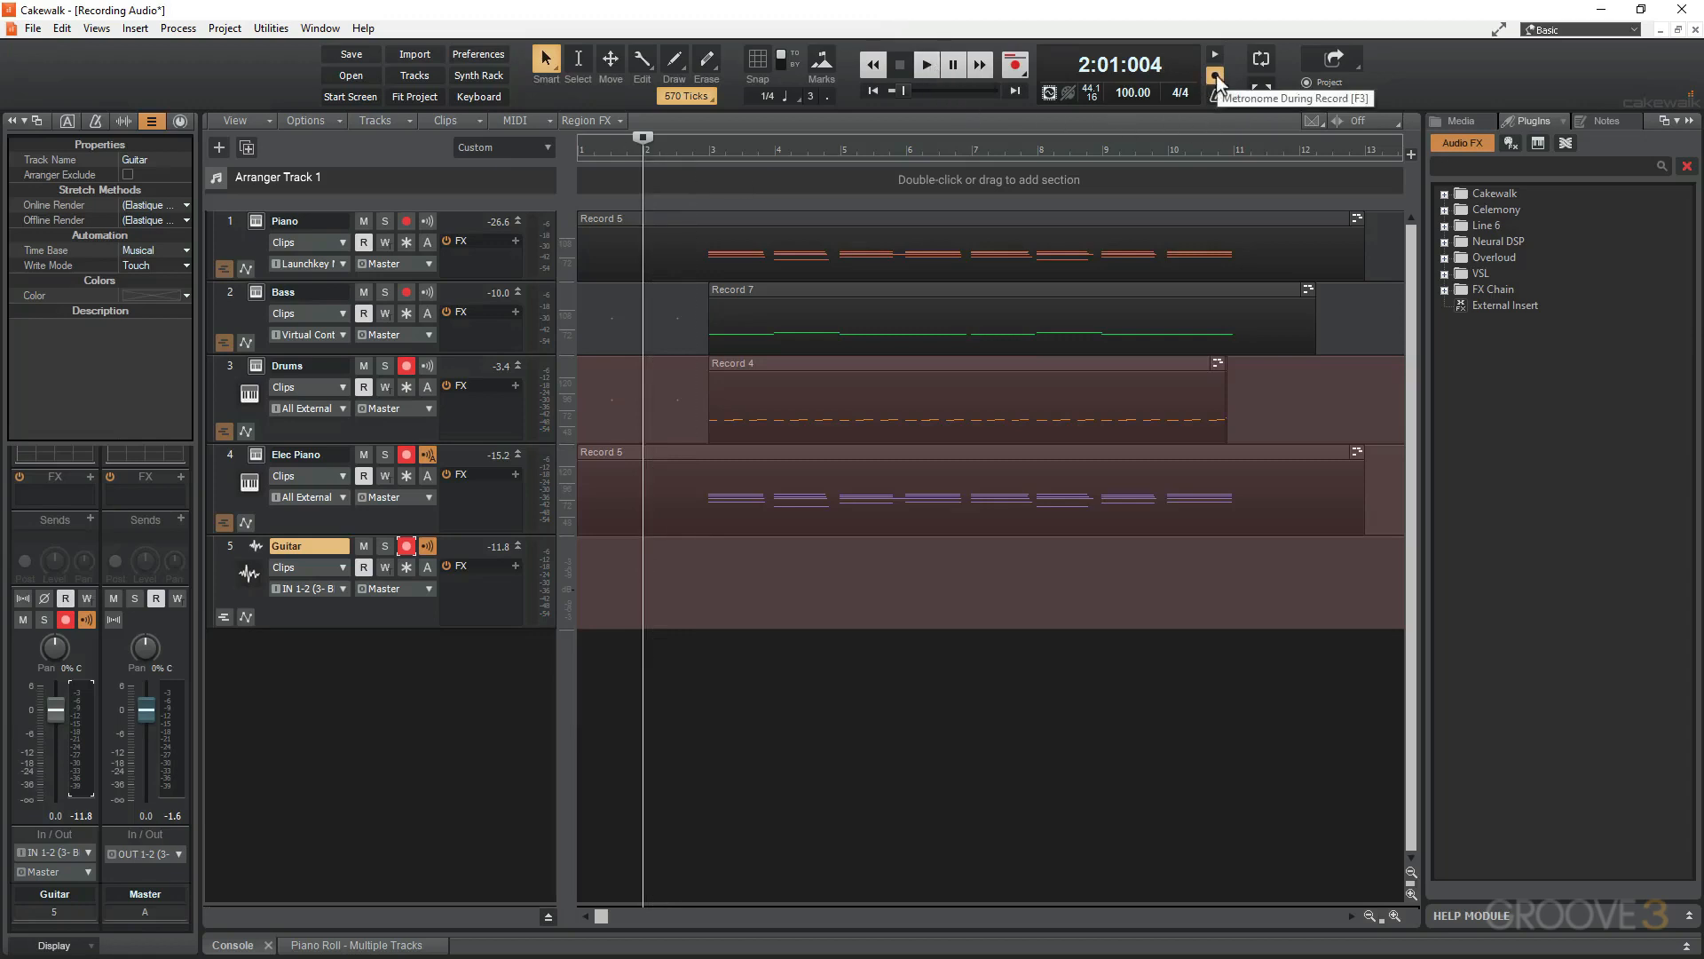
pyautogui.press('space')
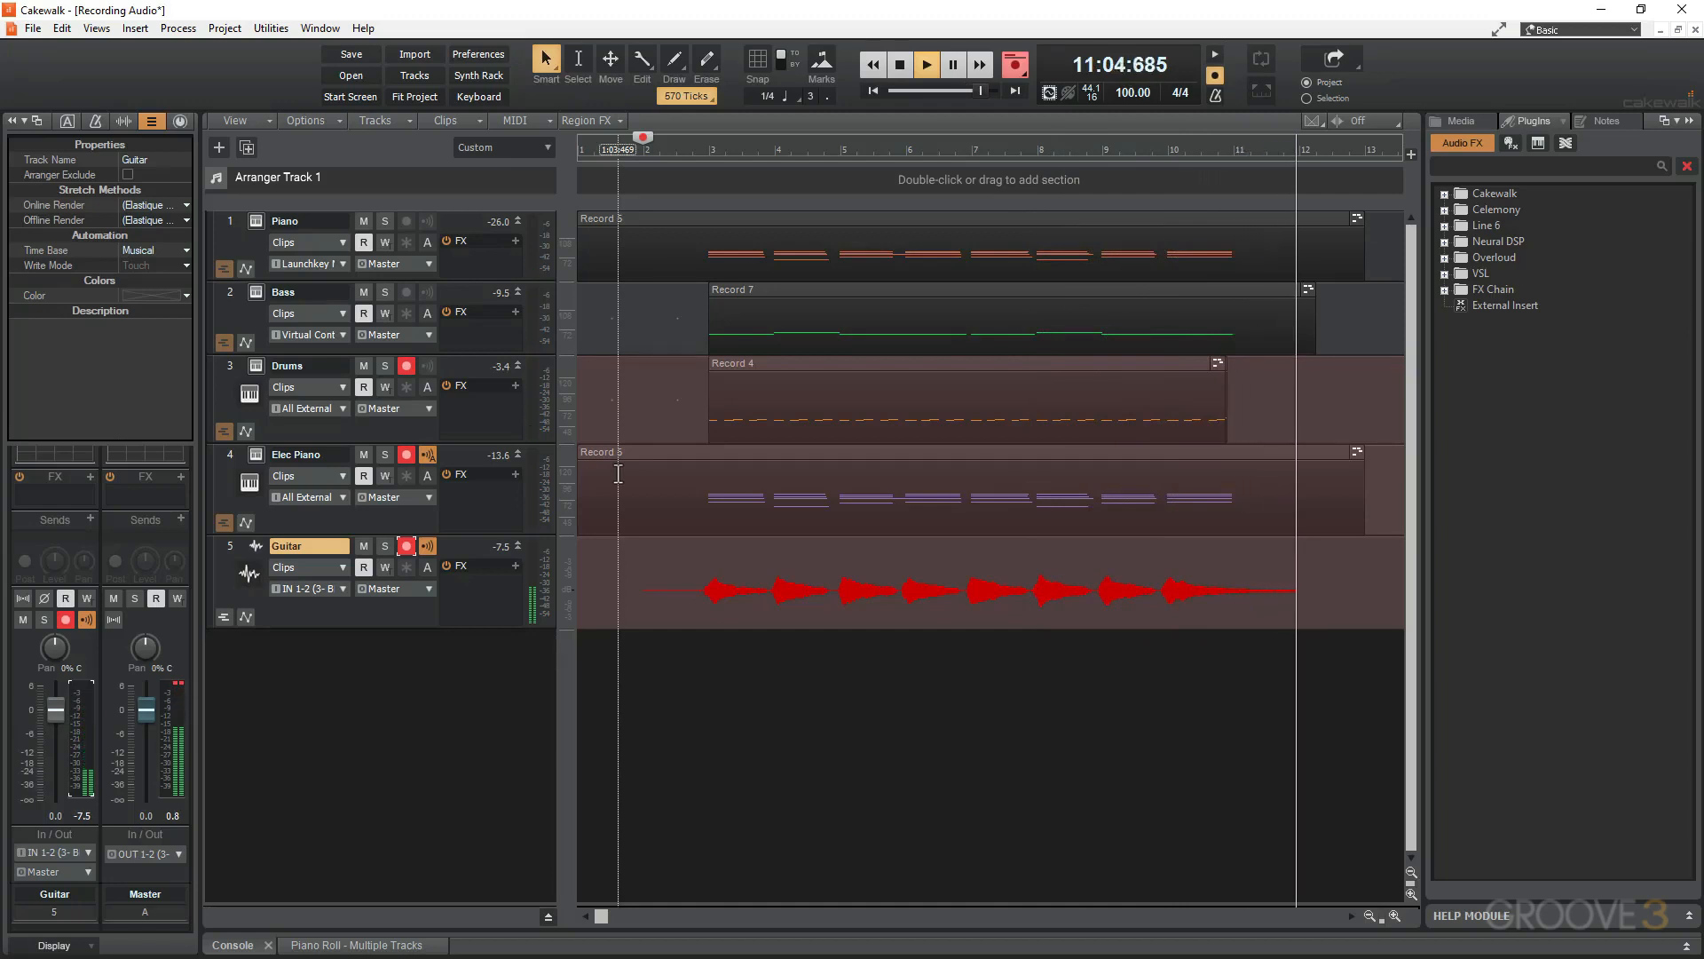
pyautogui.press('space')
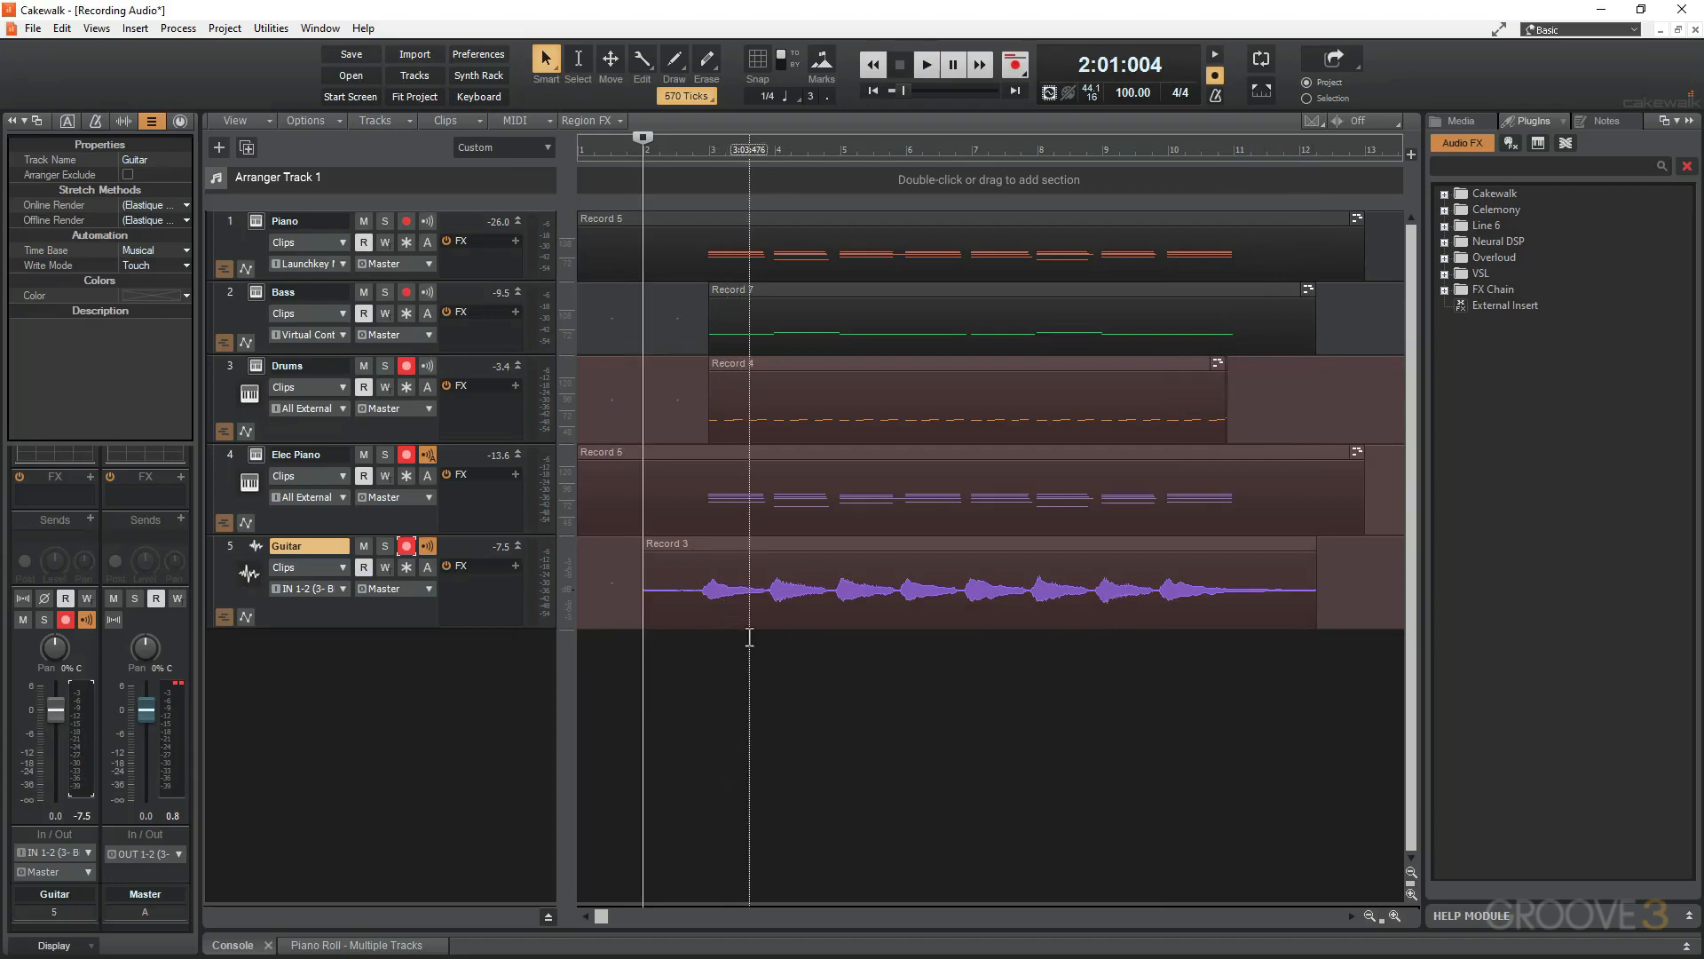
# - Enlarge the Guitar track to show the recorded waveform, and turn off its record arming and input echo
pyautogui.moveTo(421, 626); pyautogui.dragTo(416, 779)
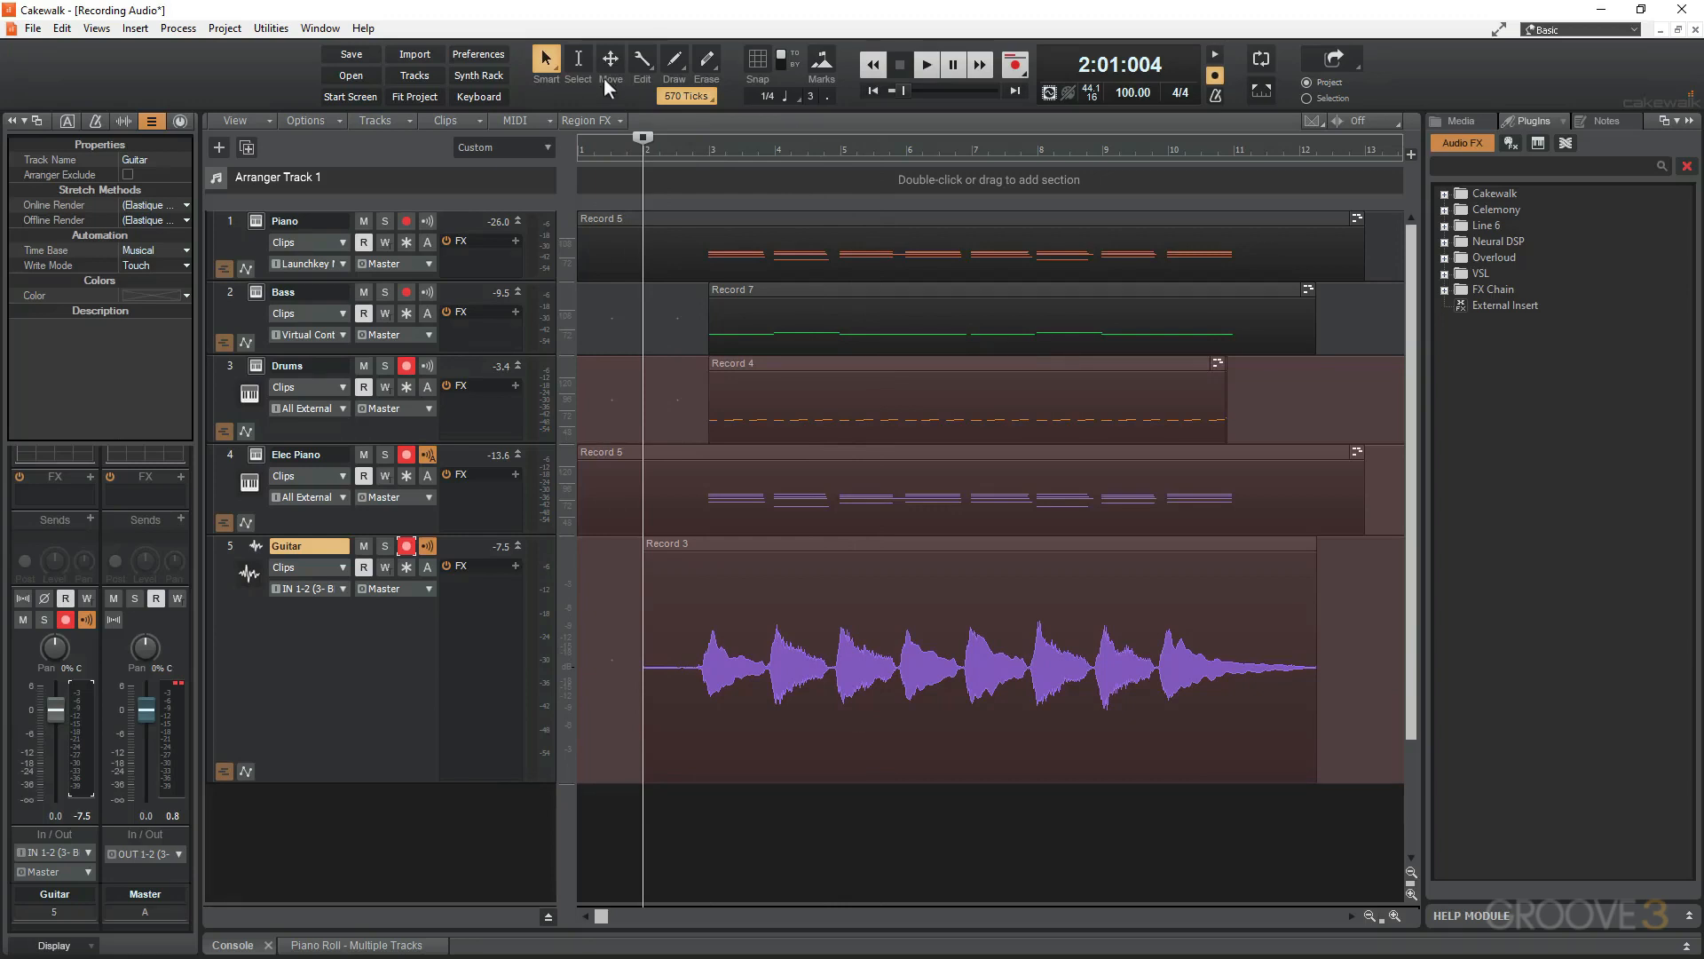
pyautogui.click(408, 546)
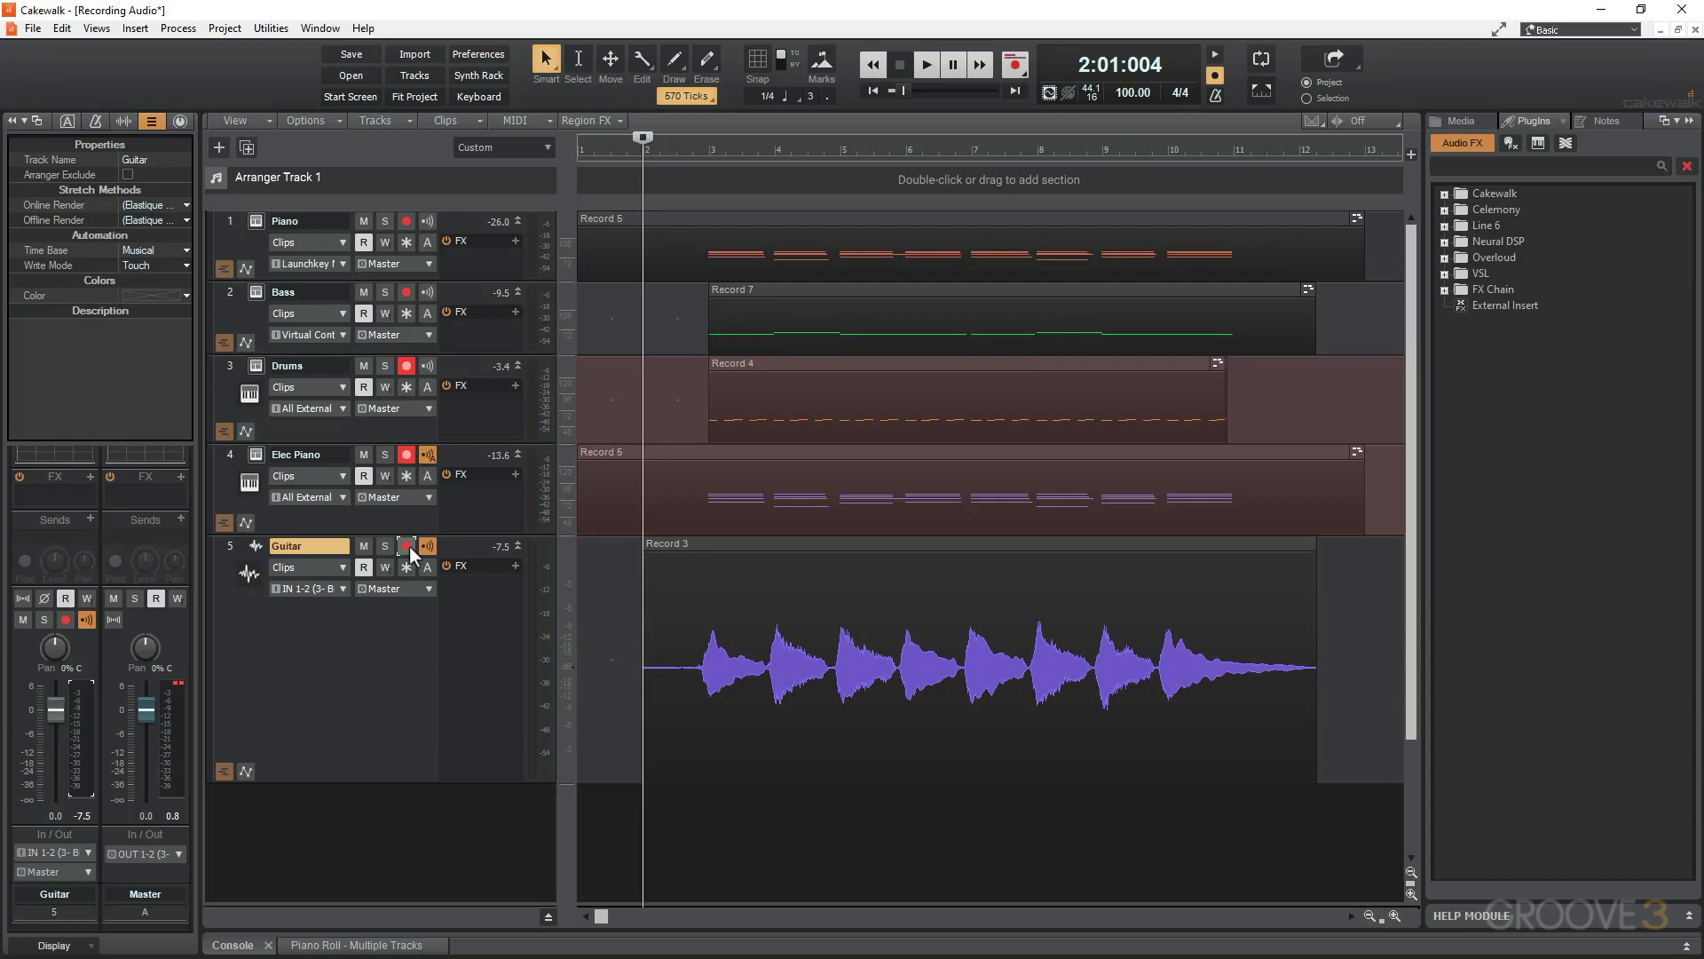
pyautogui.click(428, 545)
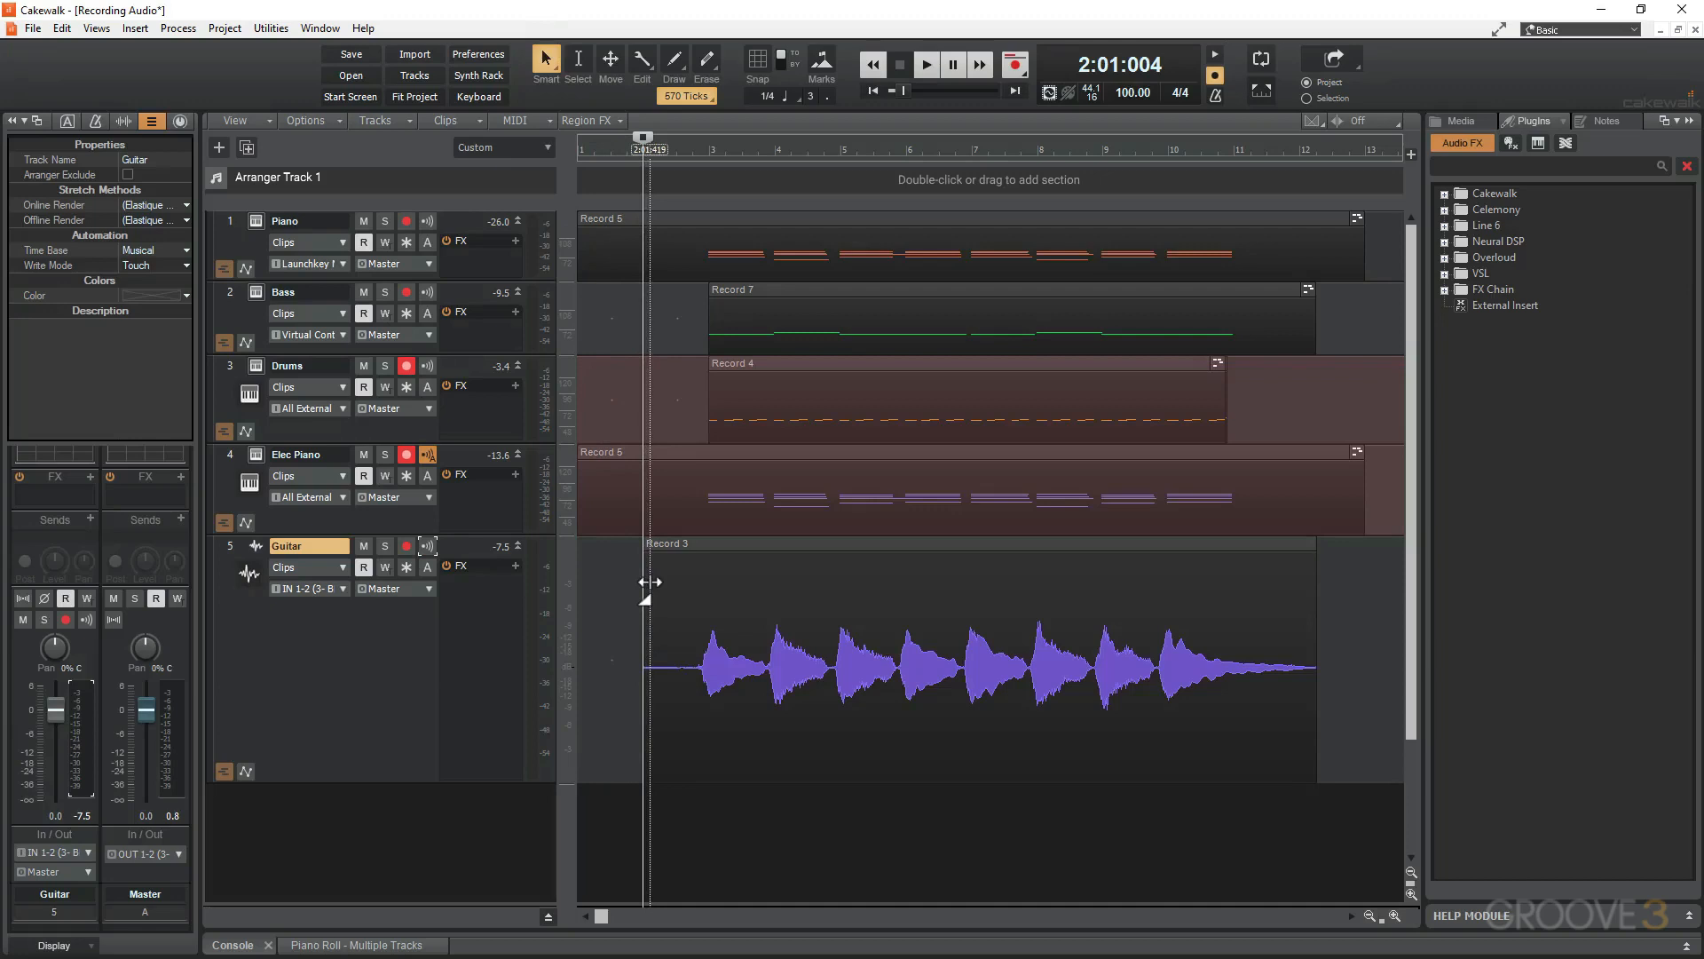
# - Extend the end of the Guitar clip to about measure 13, leaving its start at measure 2
pyautogui.moveTo(650, 581); pyautogui.dragTo(641, 732)
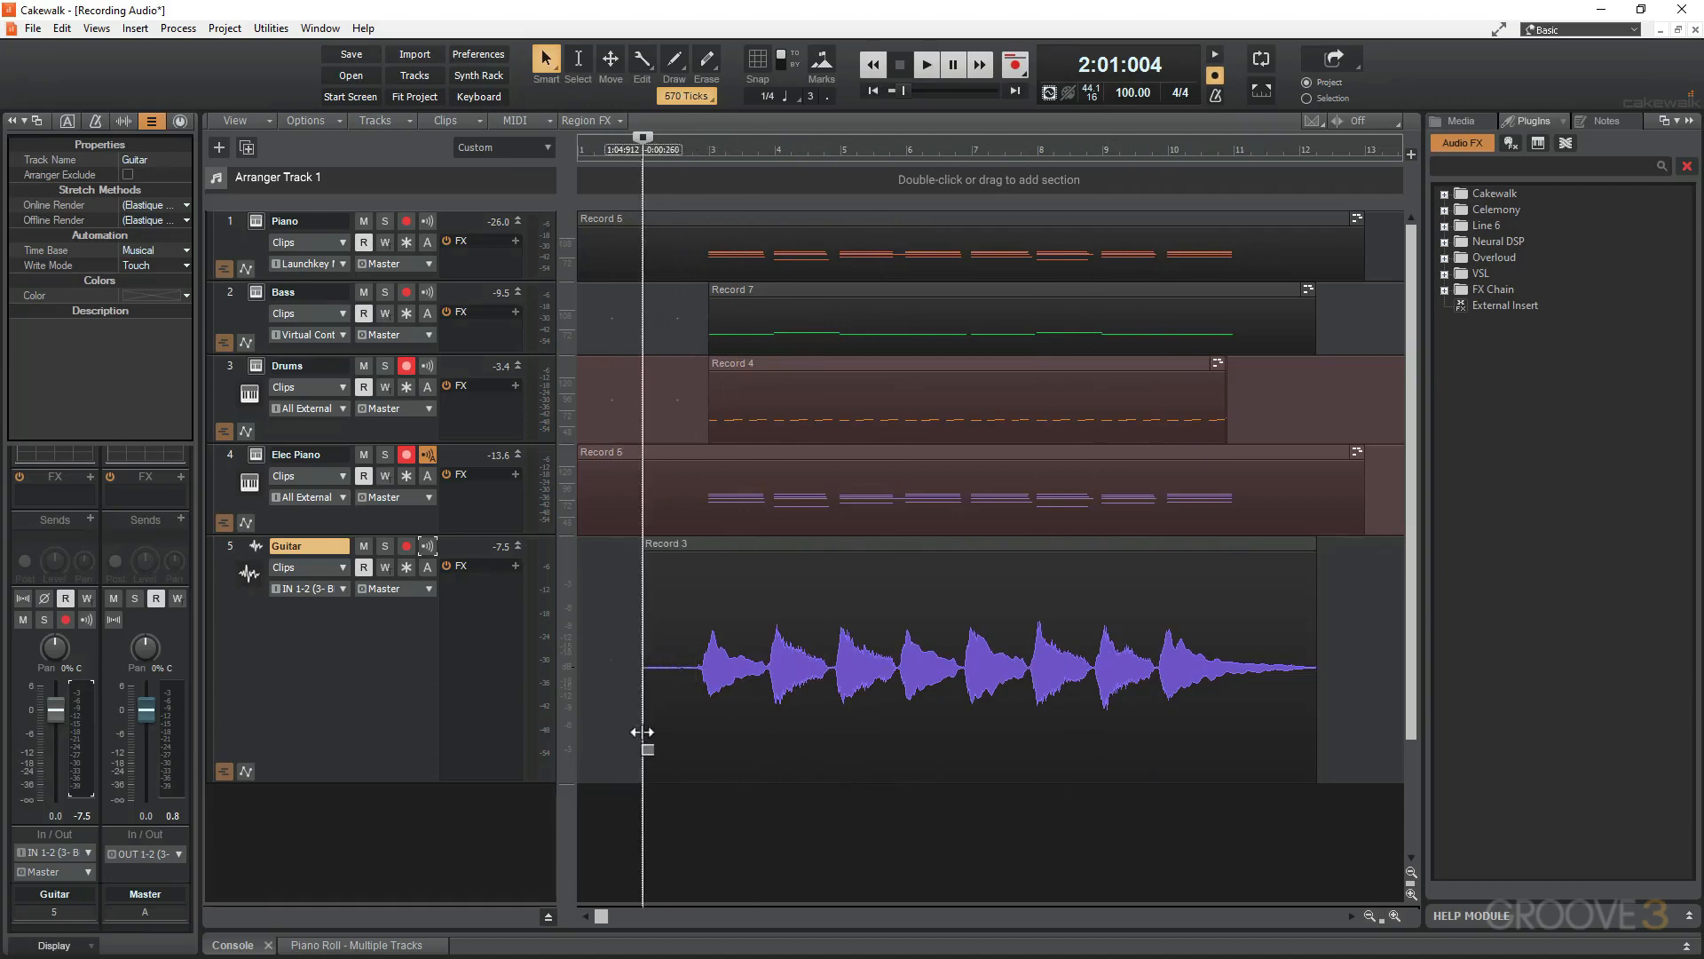
pyautogui.moveTo(642, 733); pyautogui.dragTo(642, 733)
pyautogui.moveTo(1316, 742); pyautogui.dragTo(1366, 793)
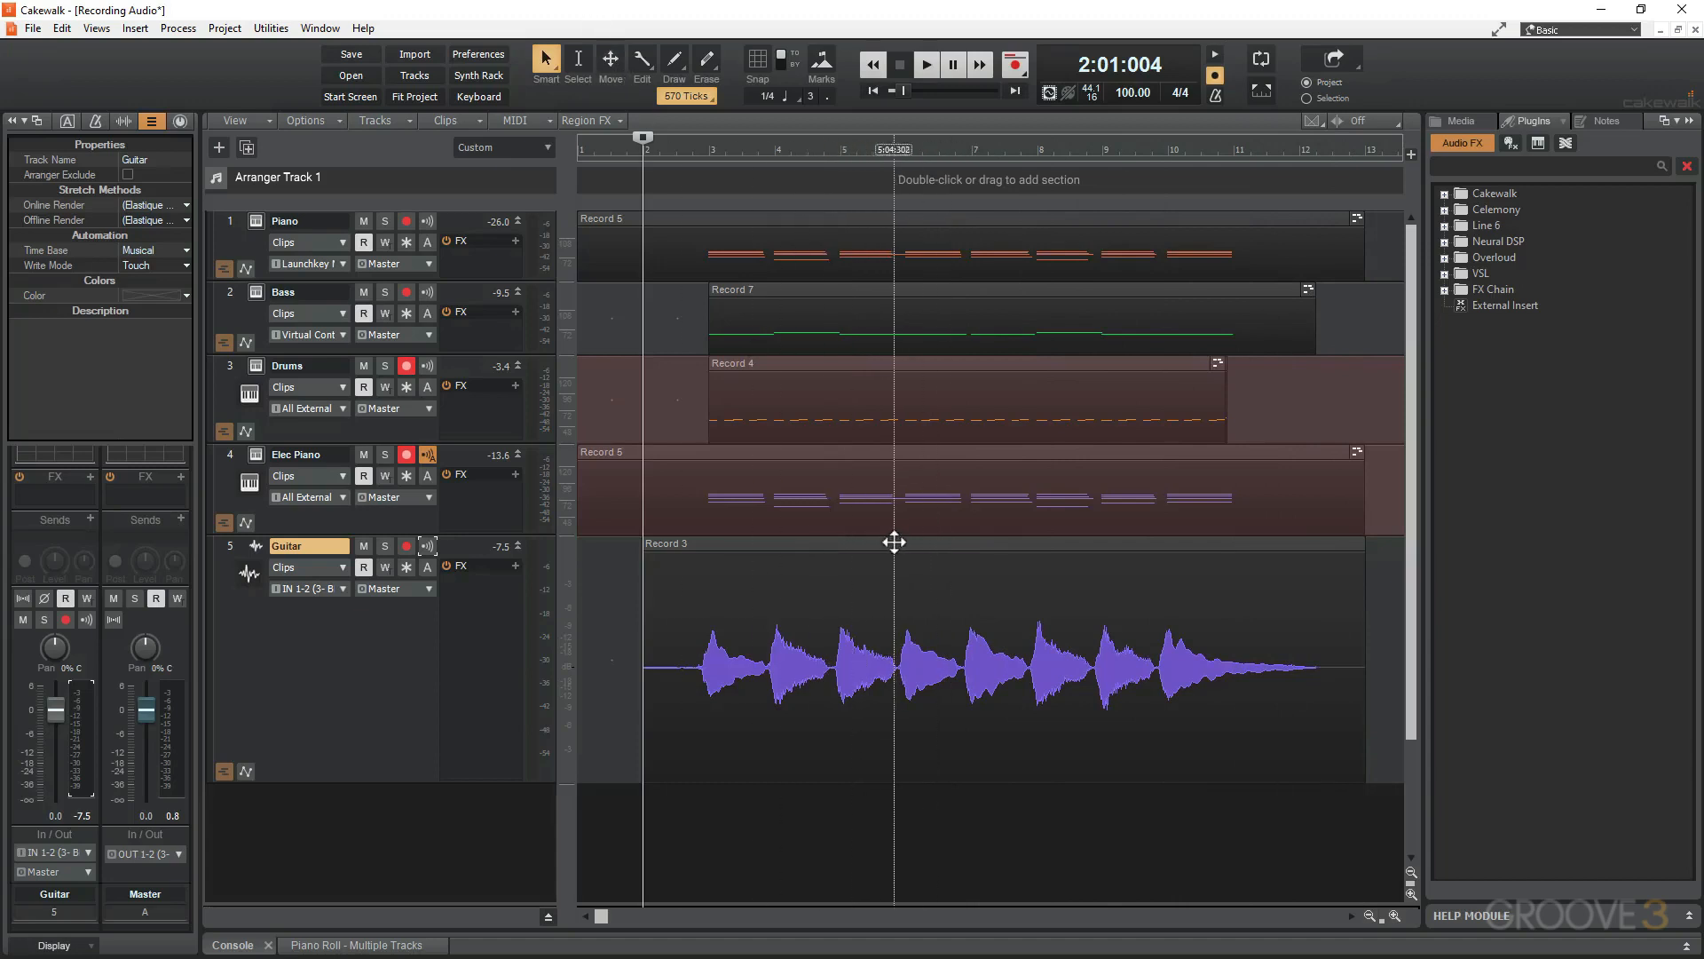
# - Try moving the Guitar clip along the timeline, first freely and with snapping to the 1/4 grid, restoring its position and the snap setting
pyautogui.moveTo(894, 544); pyautogui.dragTo(937, 558)
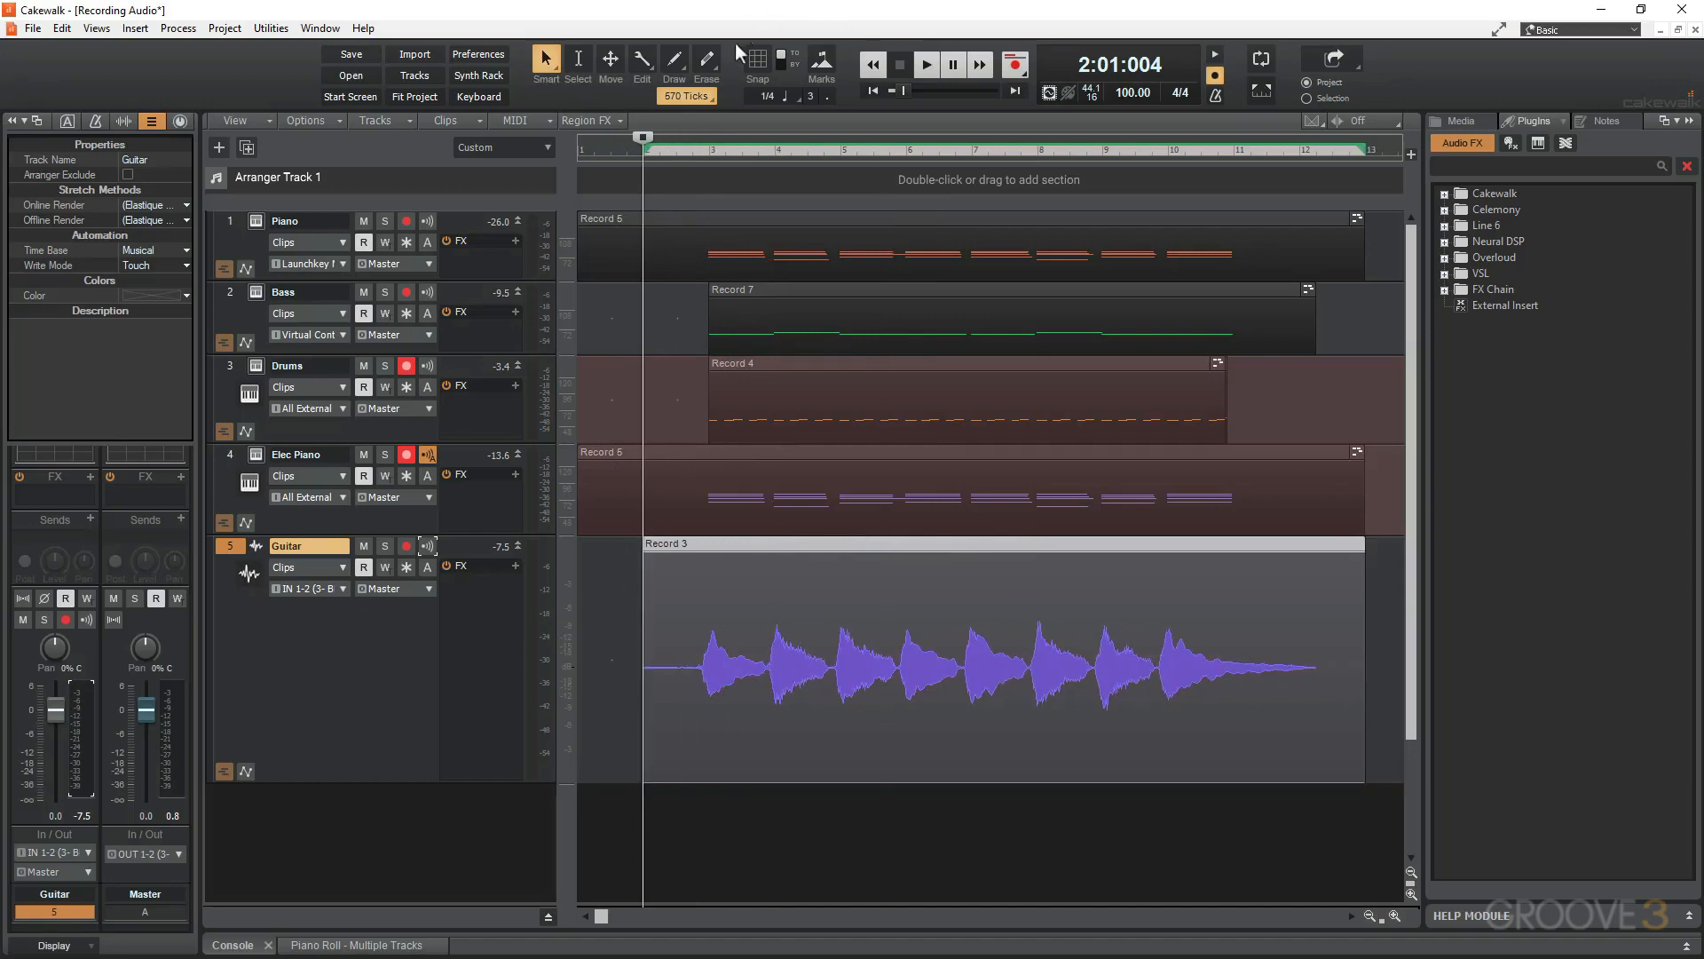
pyautogui.click(759, 61)
pyautogui.moveTo(750, 545)
pyautogui.mouseDown()
pyautogui.moveTo(810, 551)
pyautogui.moveTo(753, 555)
pyautogui.mouseUp()
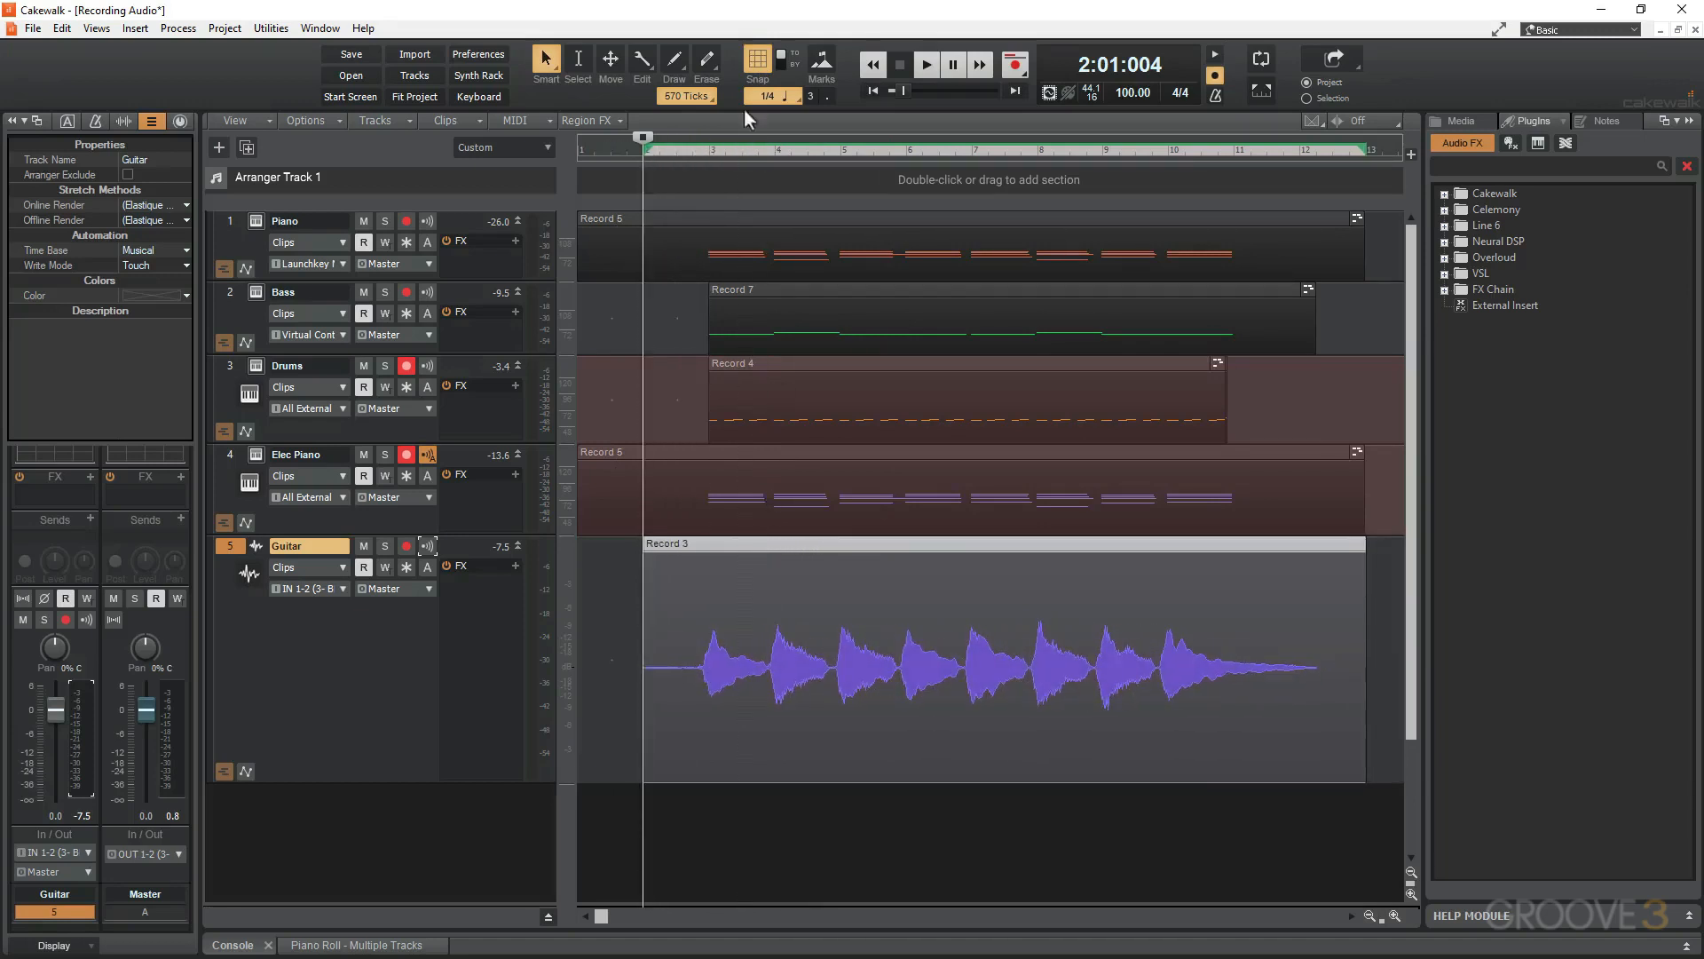
pyautogui.click(757, 62)
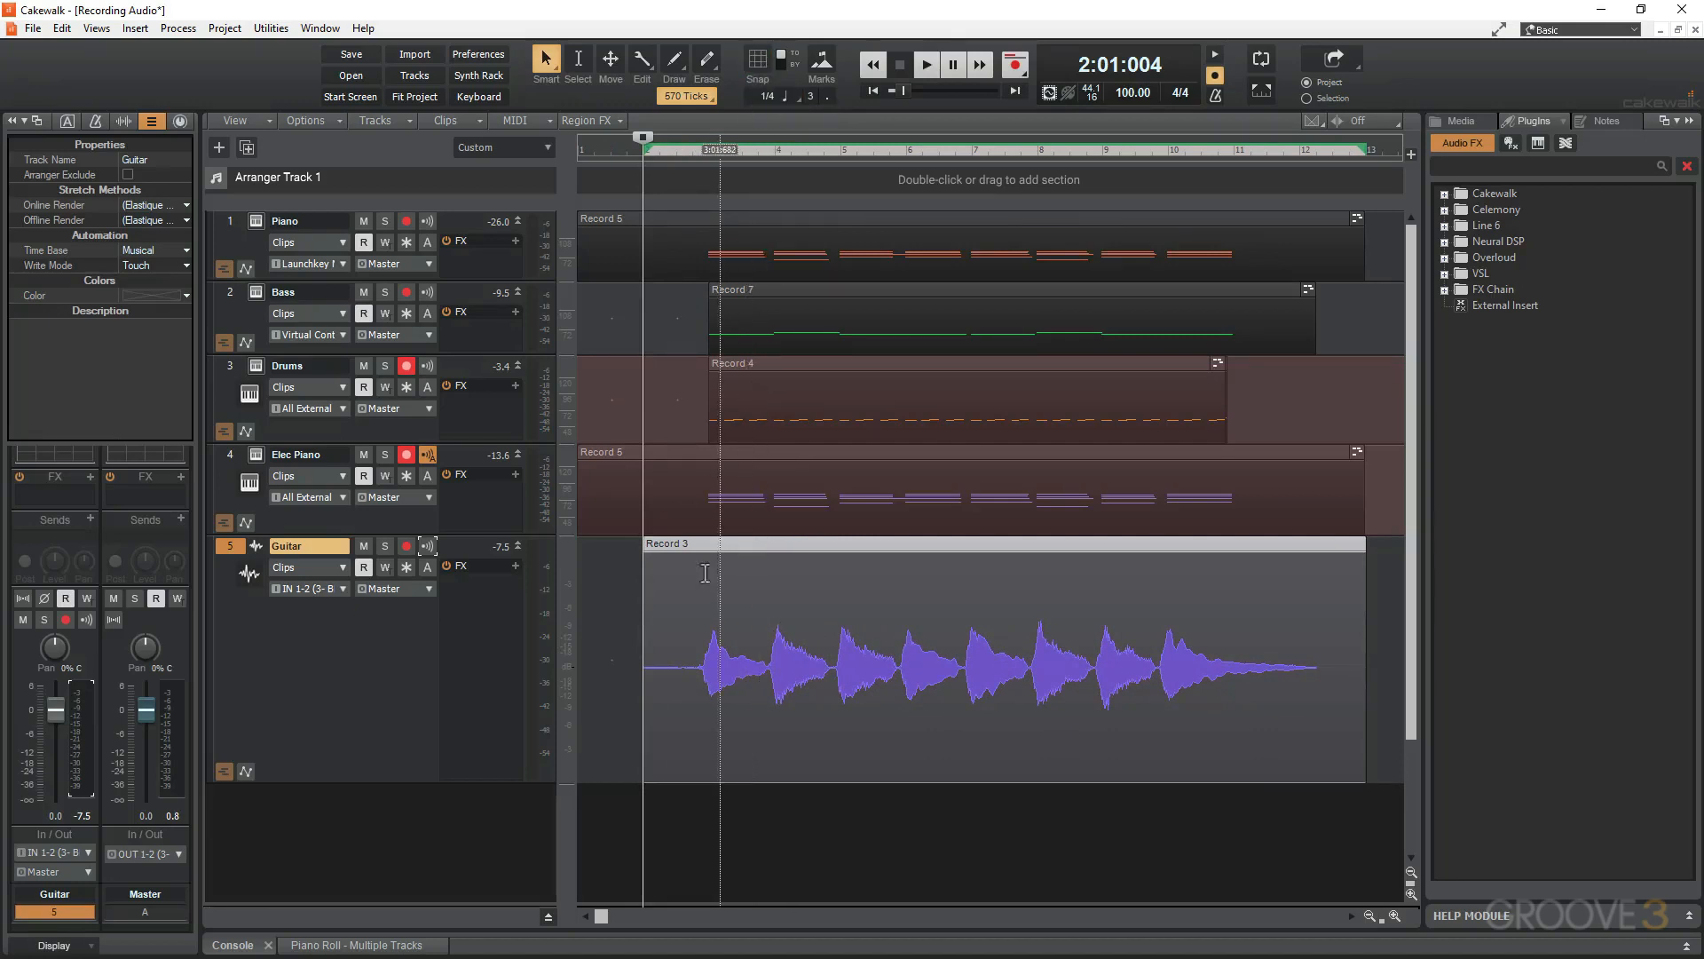
# - Try a long fade-in on the Guitar clip reaching to about the middle of measure 10, and remove it
pyautogui.moveTo(645, 565); pyautogui.dragTo(1210, 598)
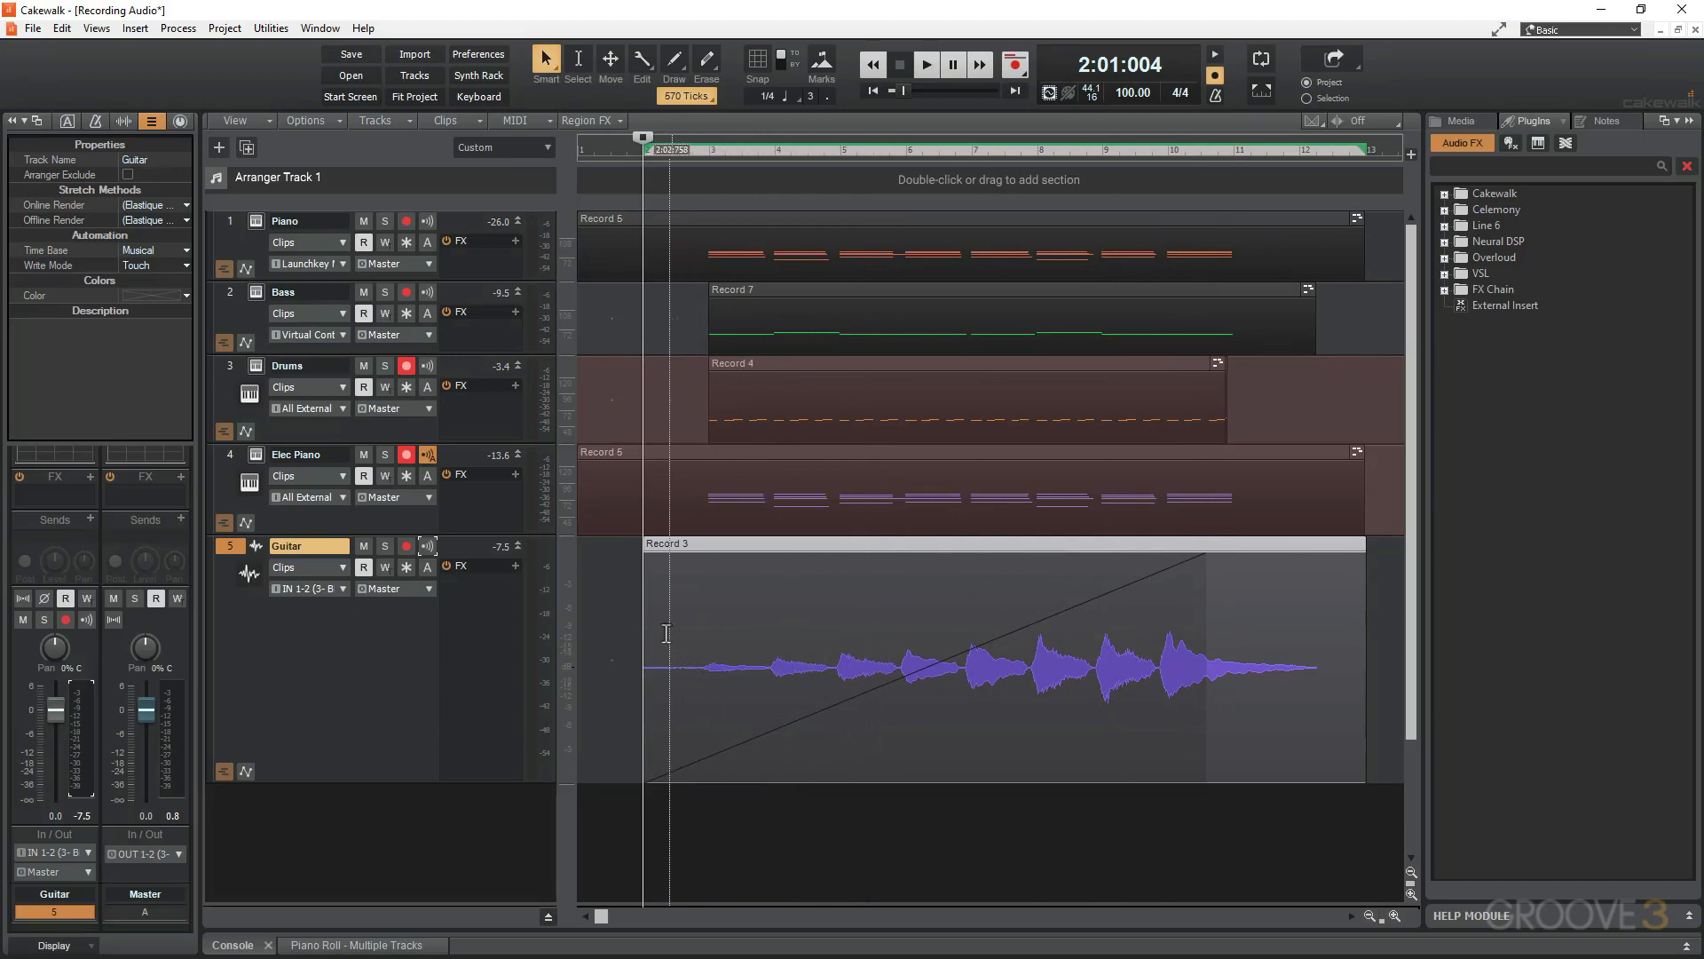
pyautogui.moveTo(1205, 555); pyautogui.dragTo(638, 557)
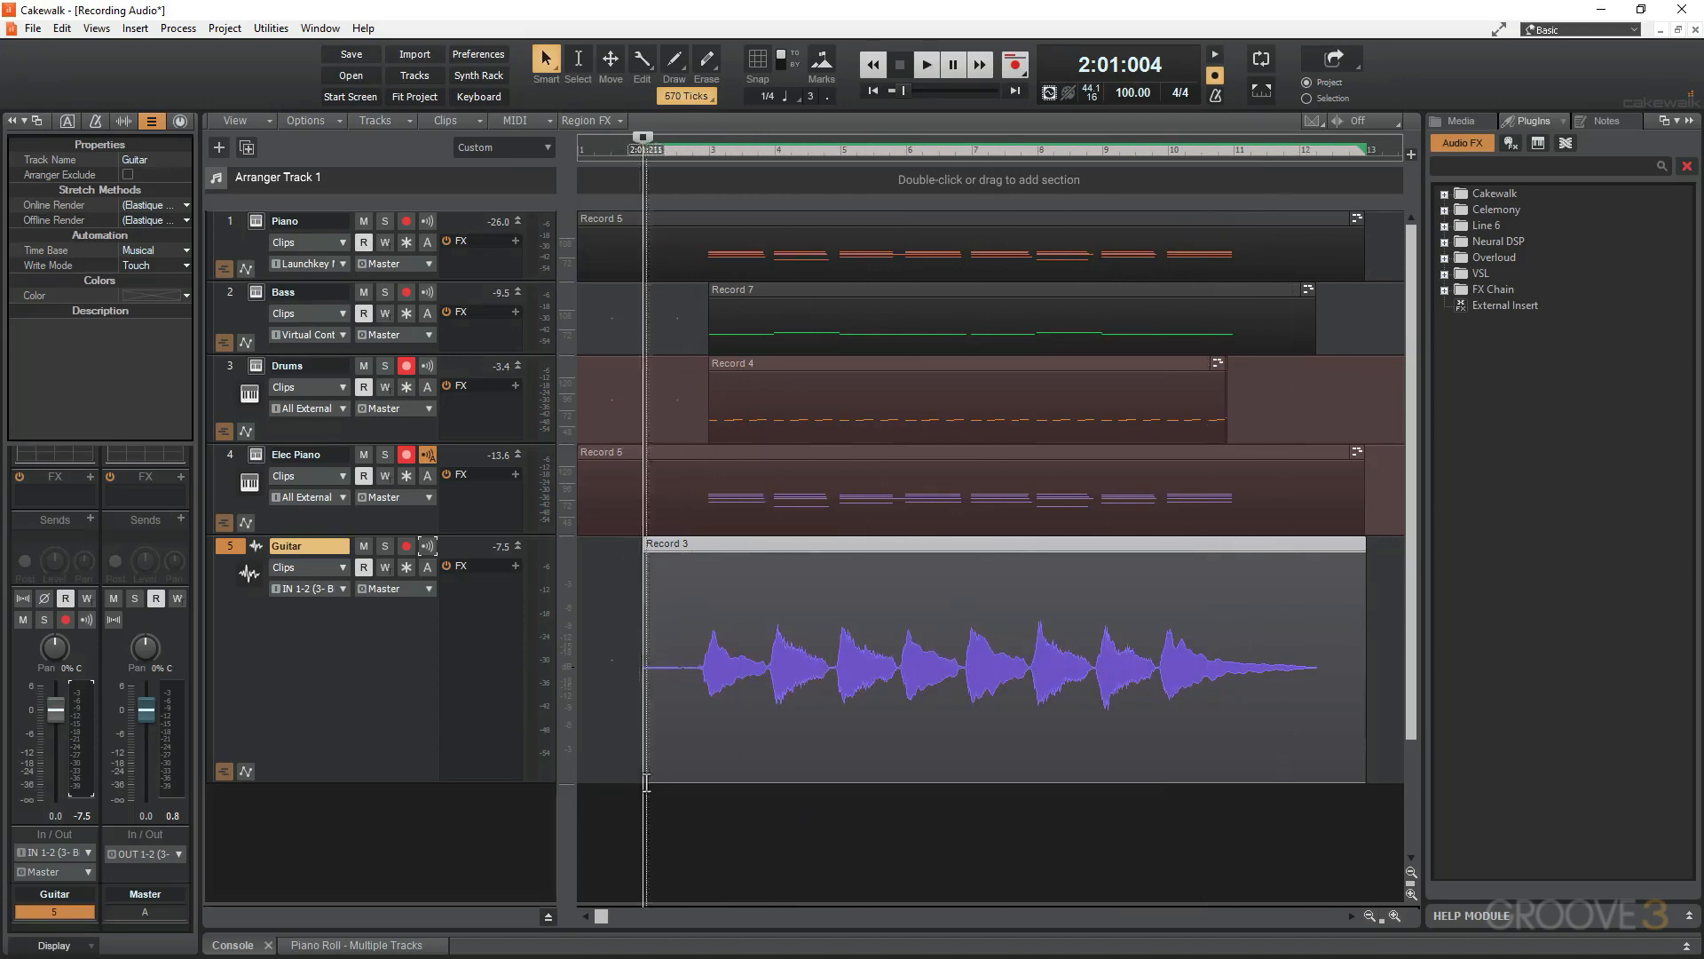
# - Trim the Guitar clip's start to just before measure 3, with a short fade-in and a fade-out beginning about midway through measure 10
pyautogui.moveTo(644, 760); pyautogui.dragTo(689, 761)
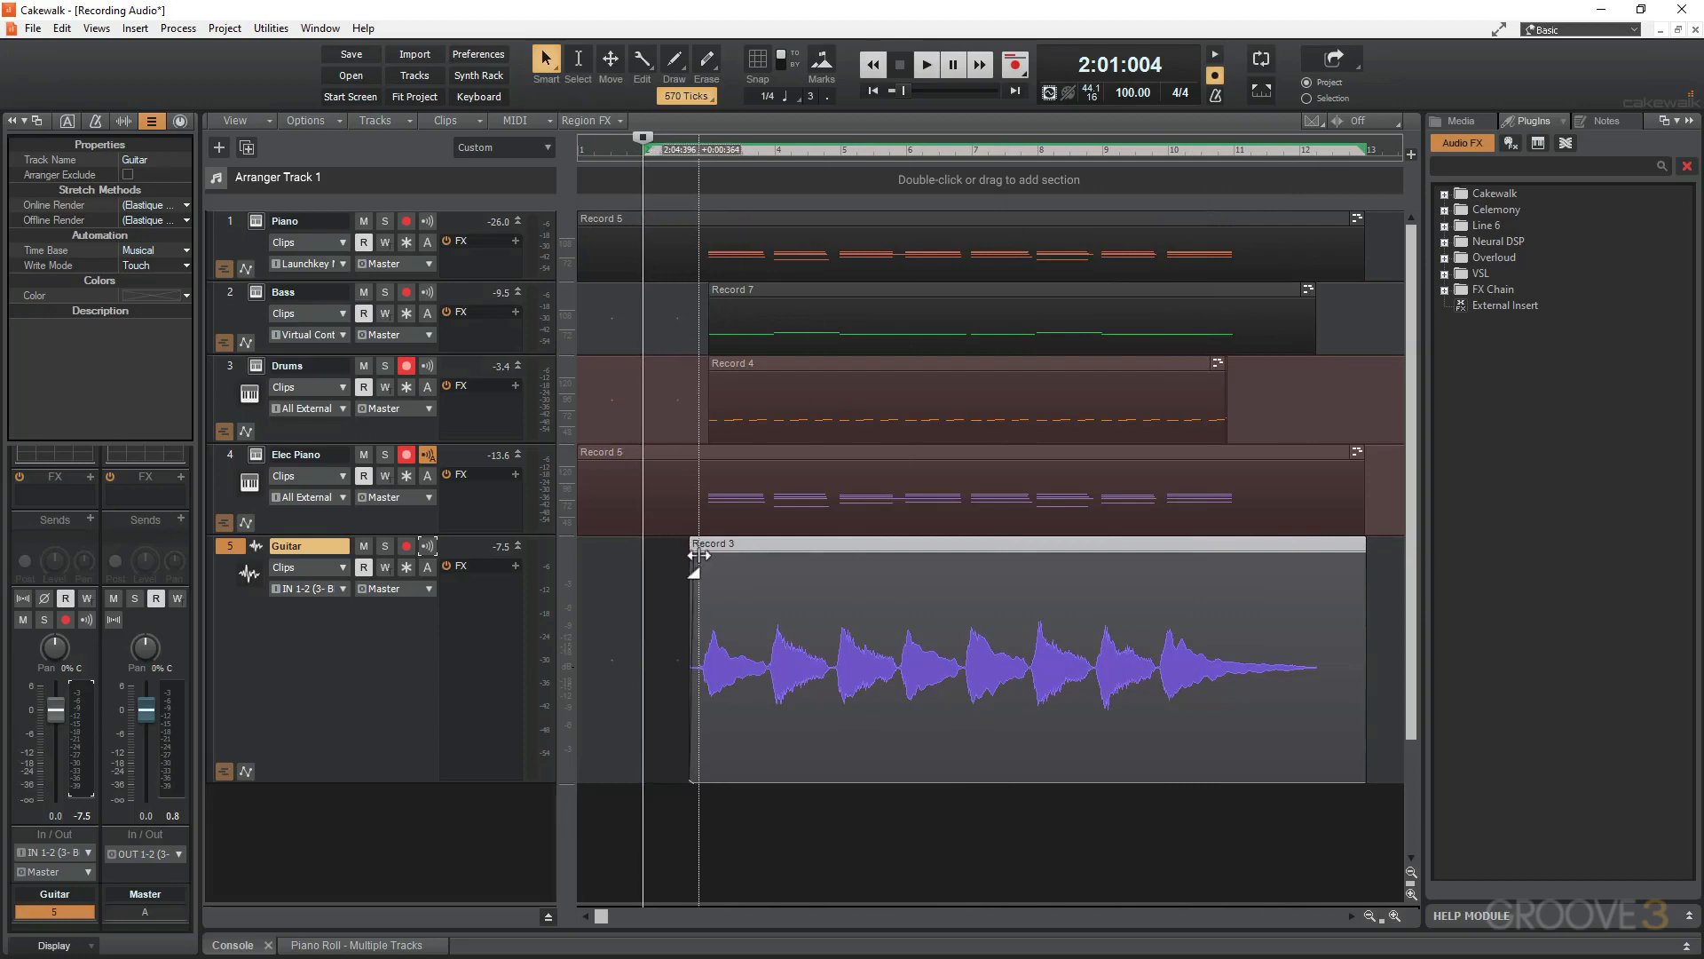
pyautogui.moveTo(698, 555); pyautogui.dragTo(704, 556)
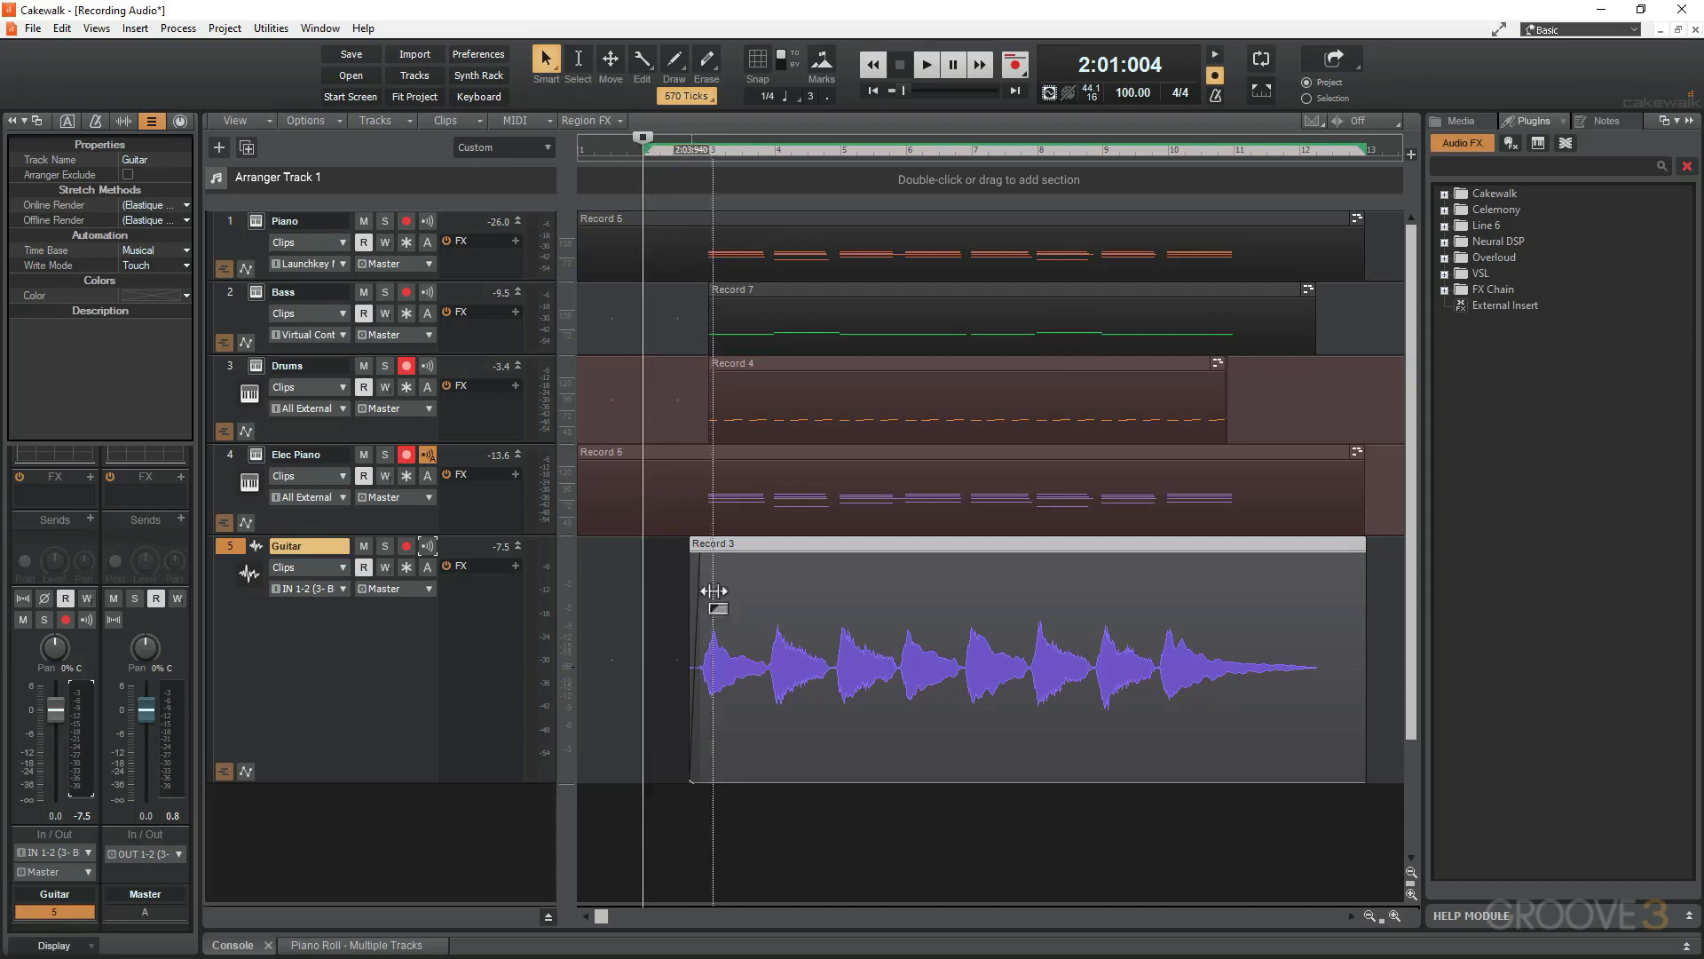
pyautogui.moveTo(1362, 549); pyautogui.dragTo(1200, 583)
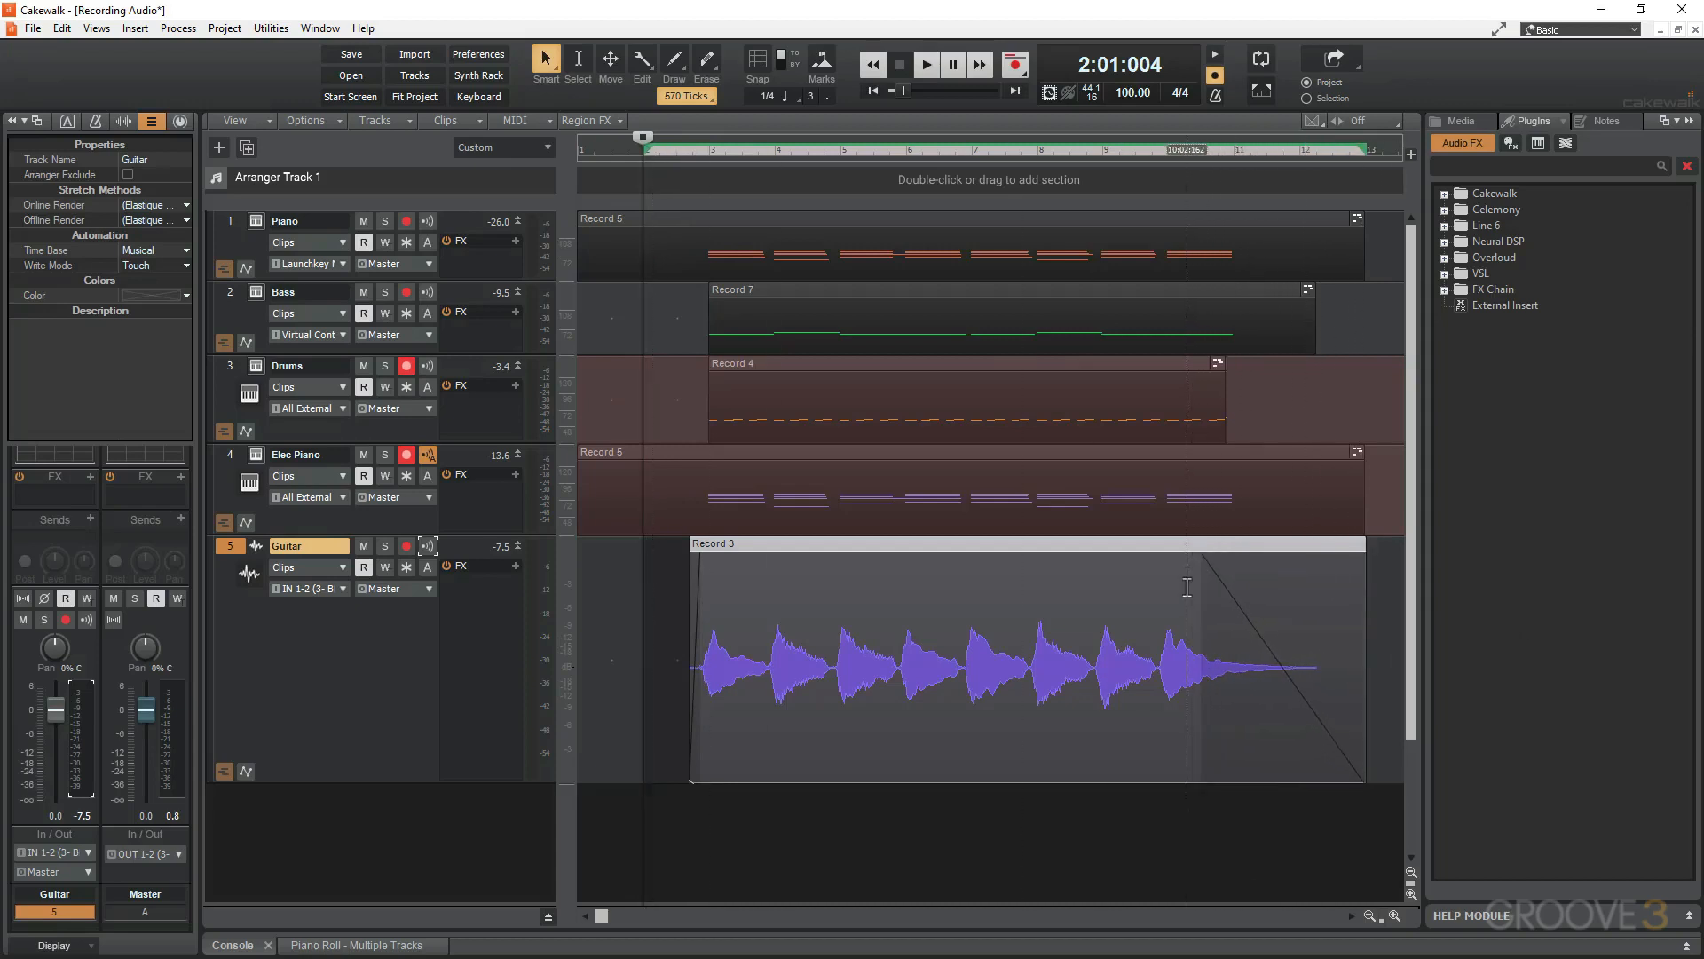
# - Play back the trimmed and faded guitar with the other tracks from about 2:03:577
pyautogui.click(685, 147)
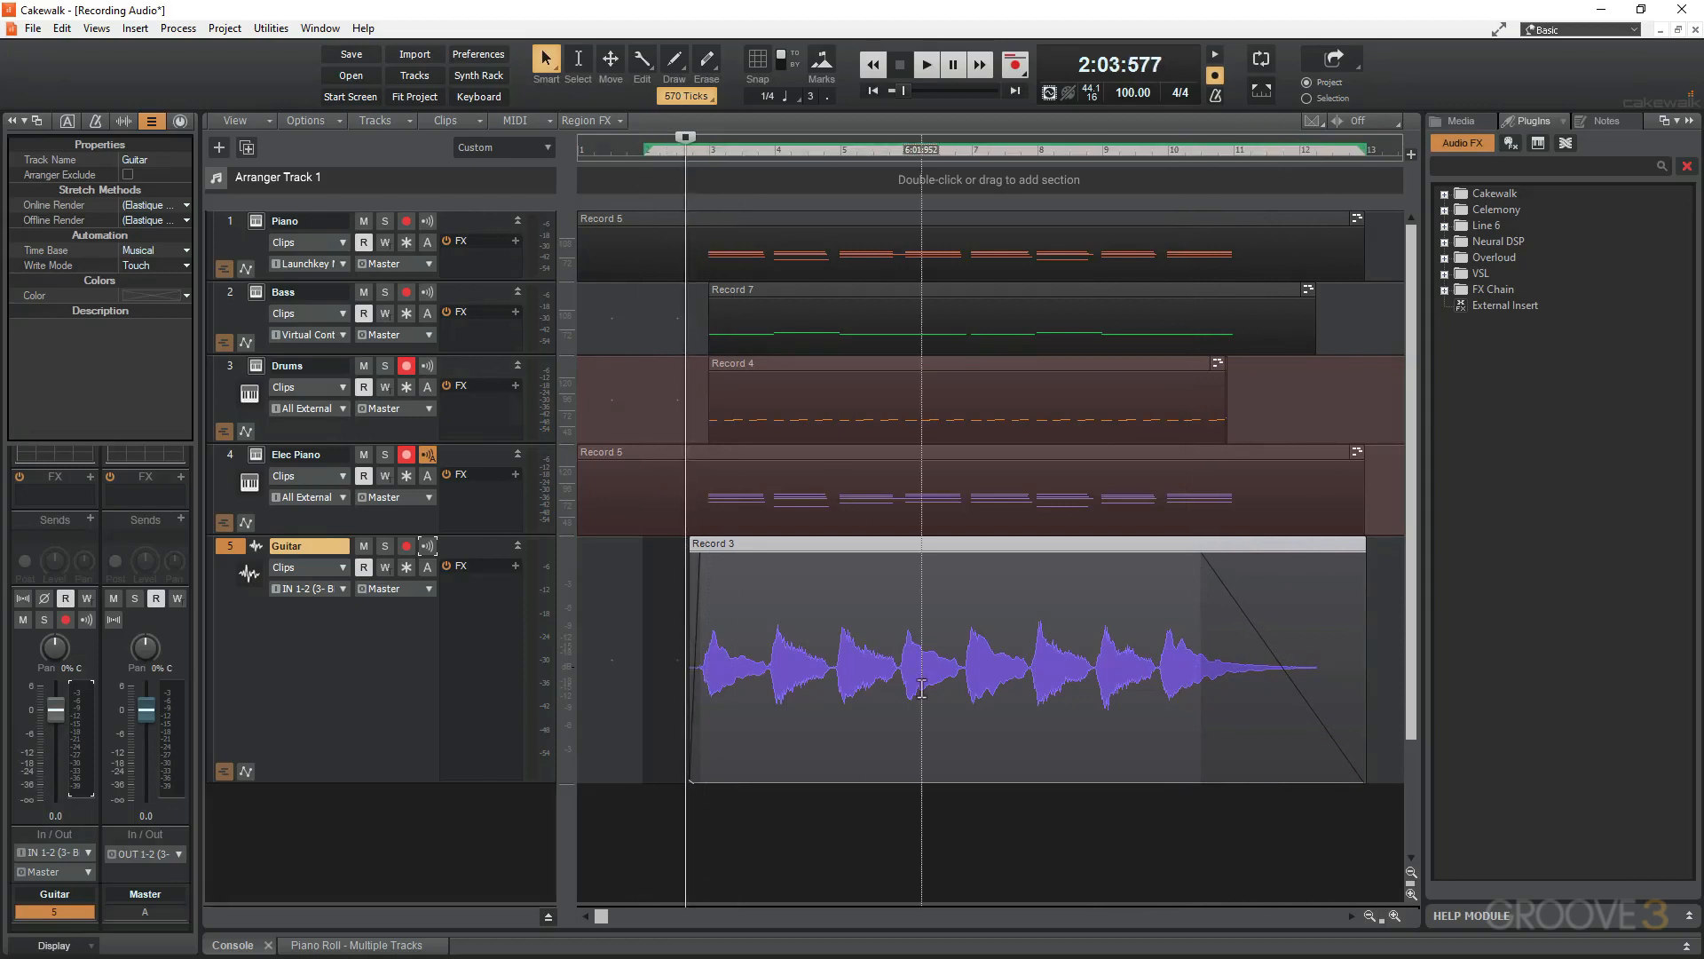
pyautogui.press('space')
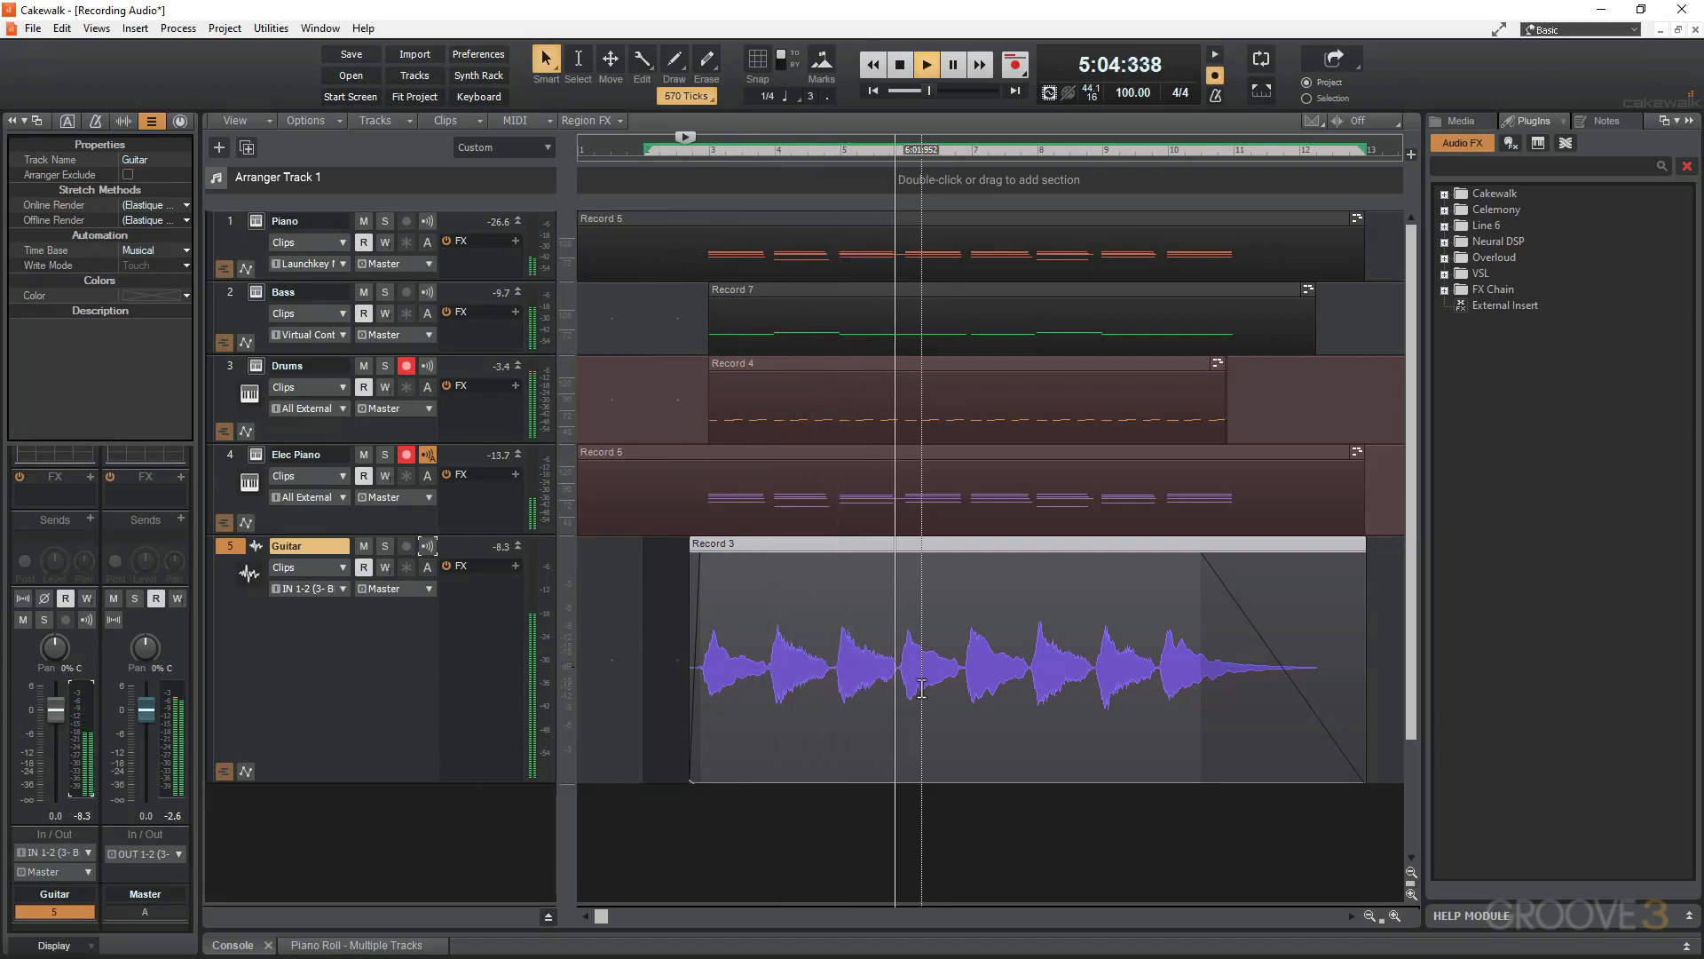
pyautogui.press('space')
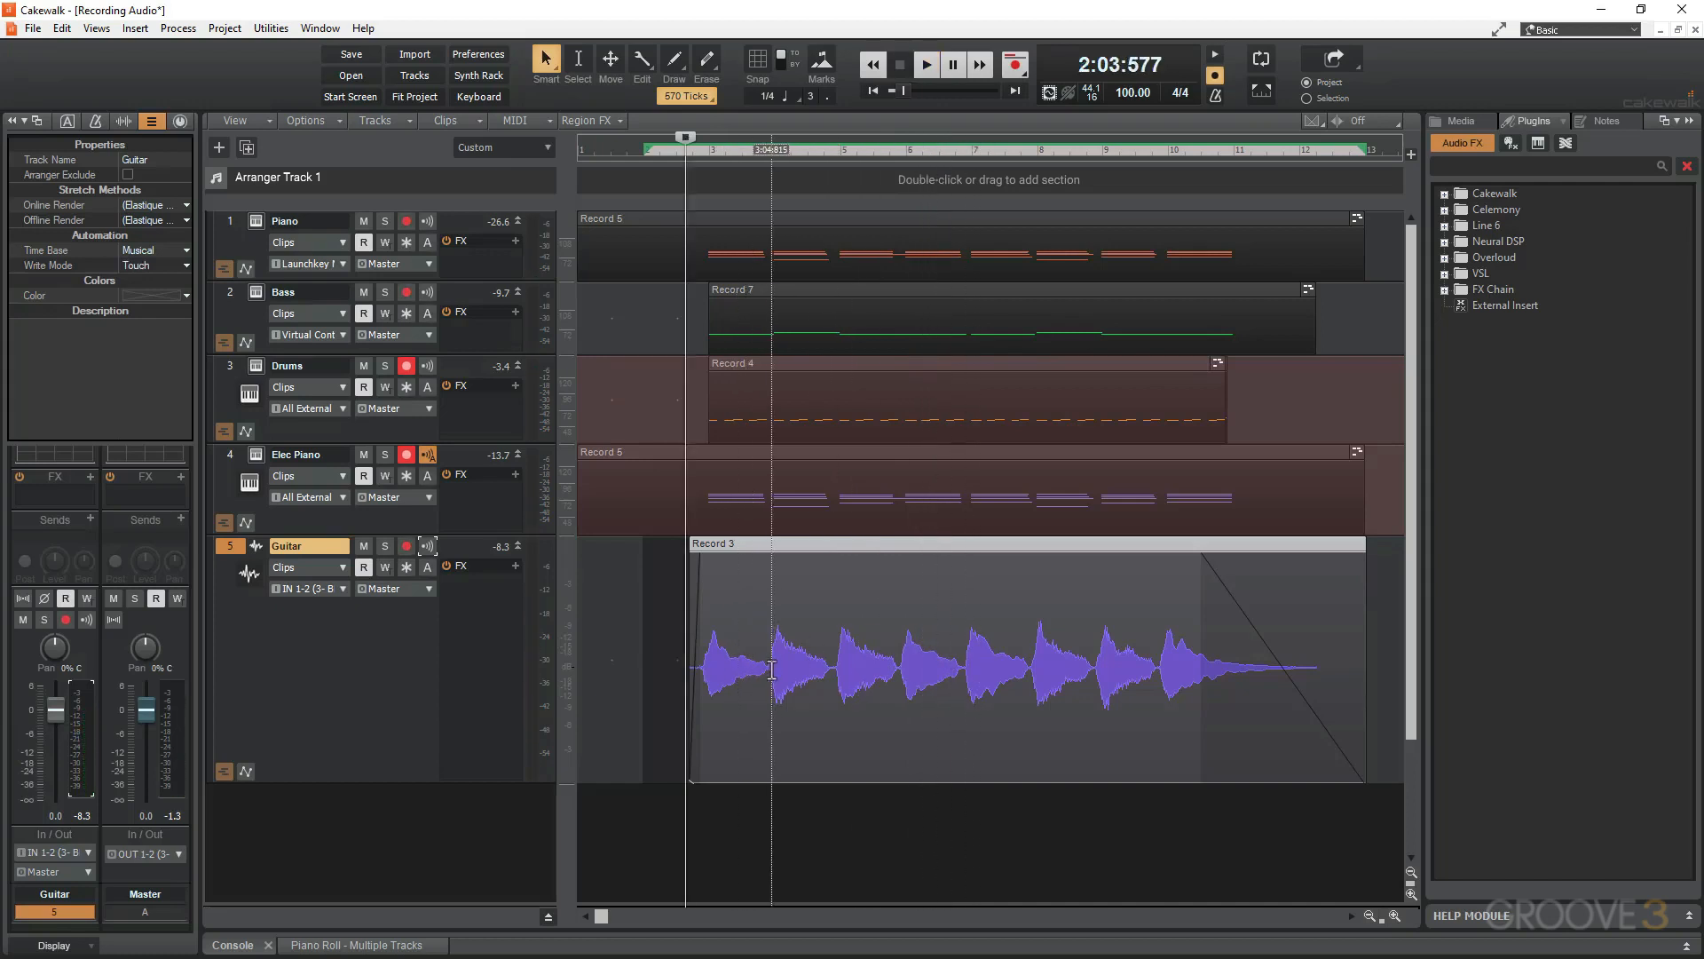
# - Shift the Guitar clip slightly later to align its first note with the other tracks' notes at measure 3
pyautogui.scroll(5, 771, 670)
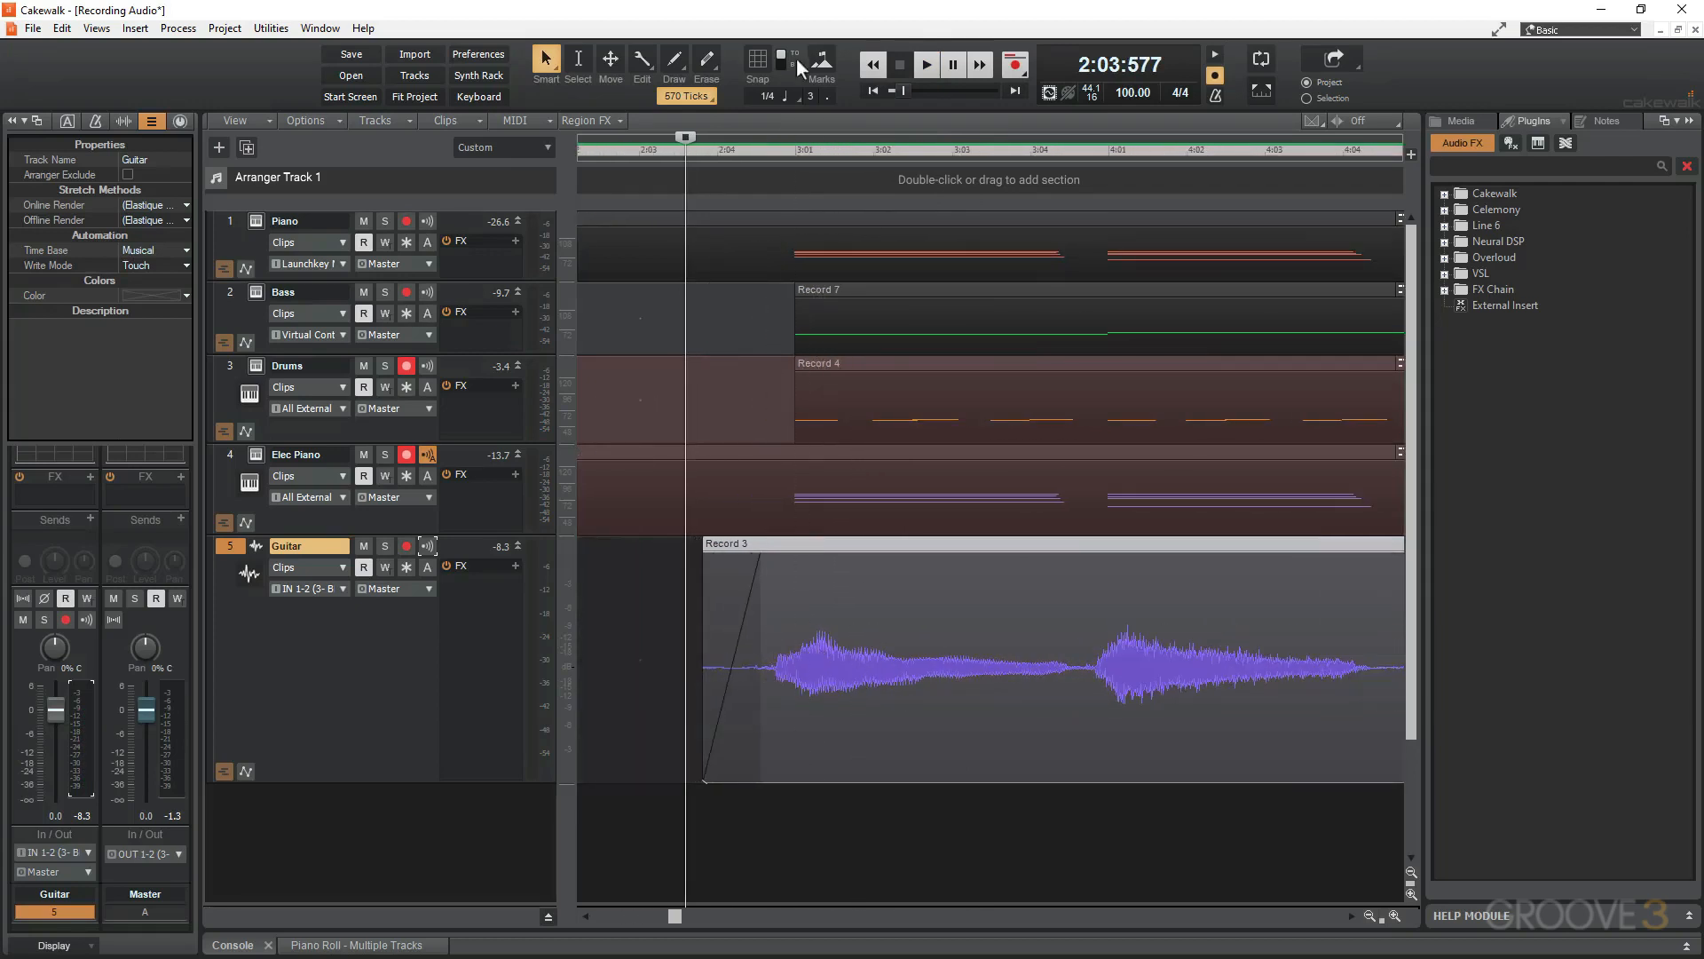
pyautogui.click(792, 149)
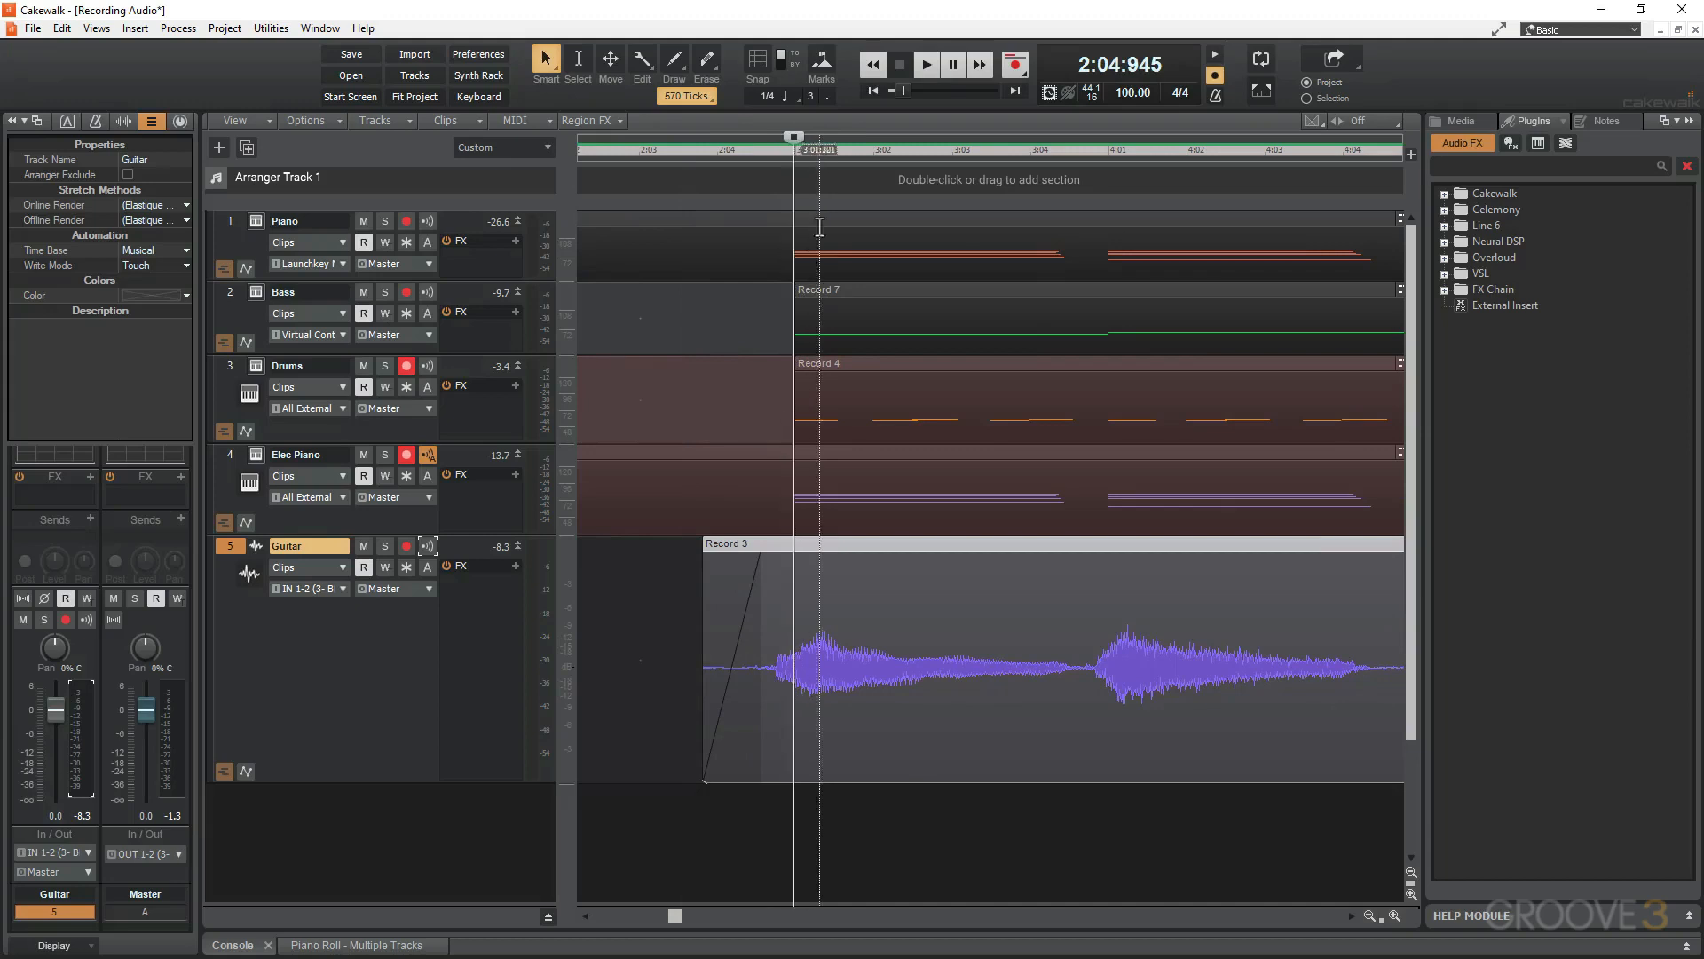
pyautogui.moveTo(816, 539); pyautogui.dragTo(825, 546)
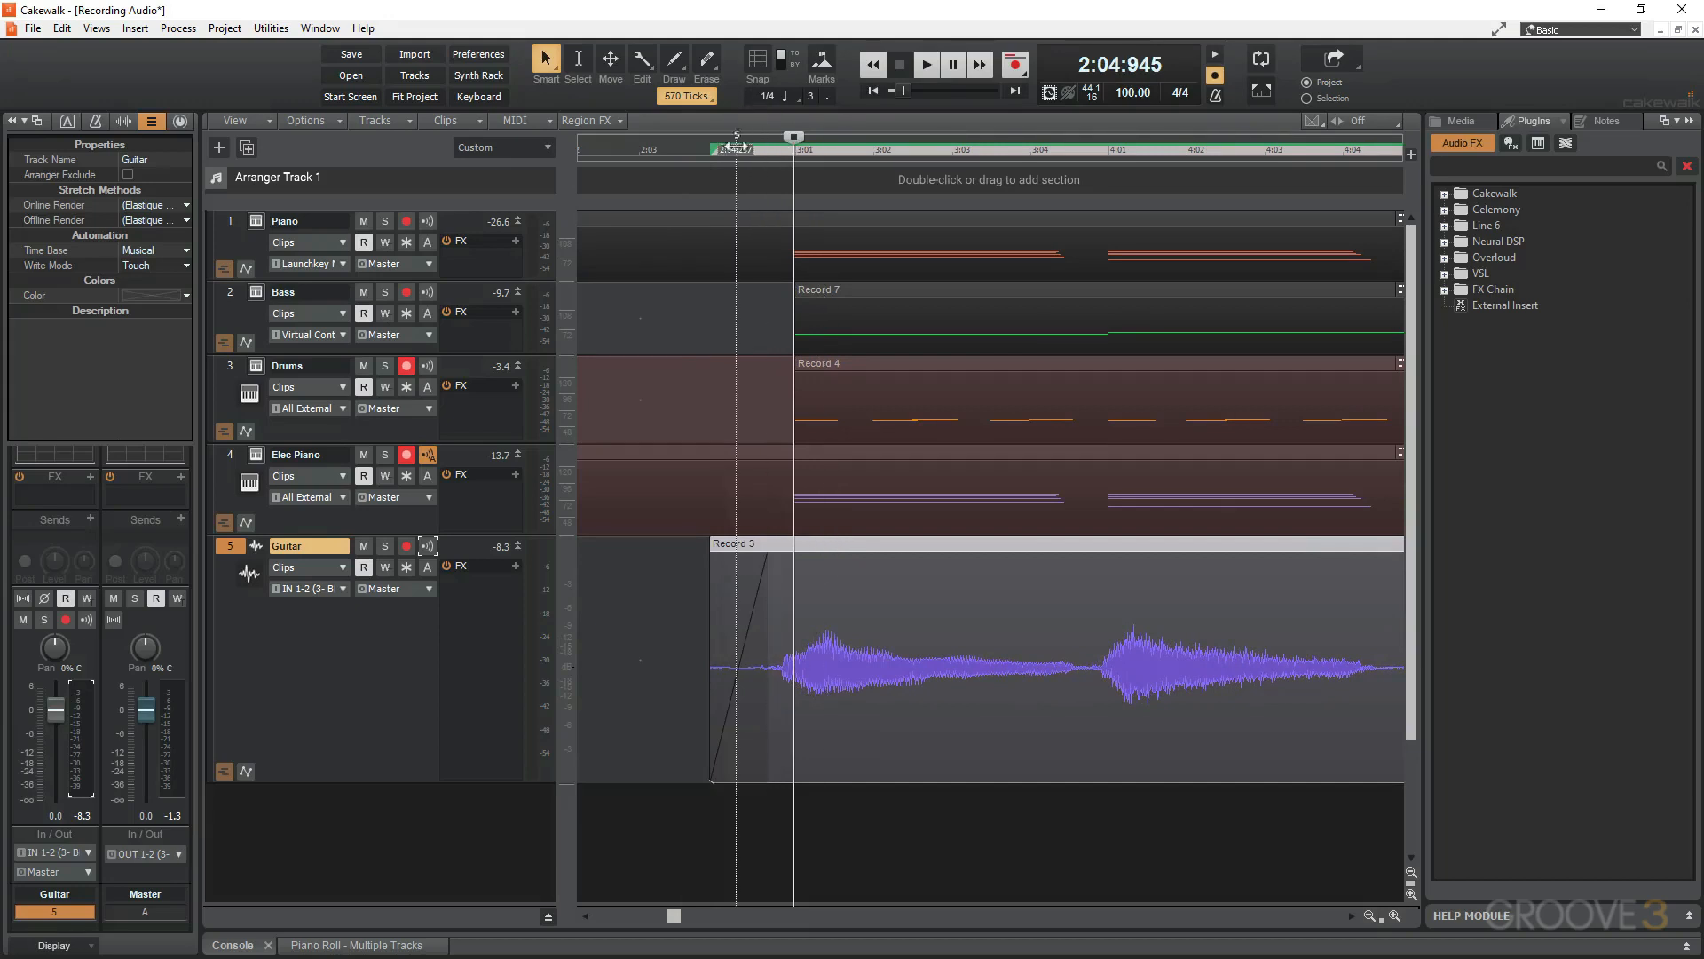
# - Play back the shifted guitar with the other tracks from about 2:04:237 to check the timing
pyautogui.press('space')
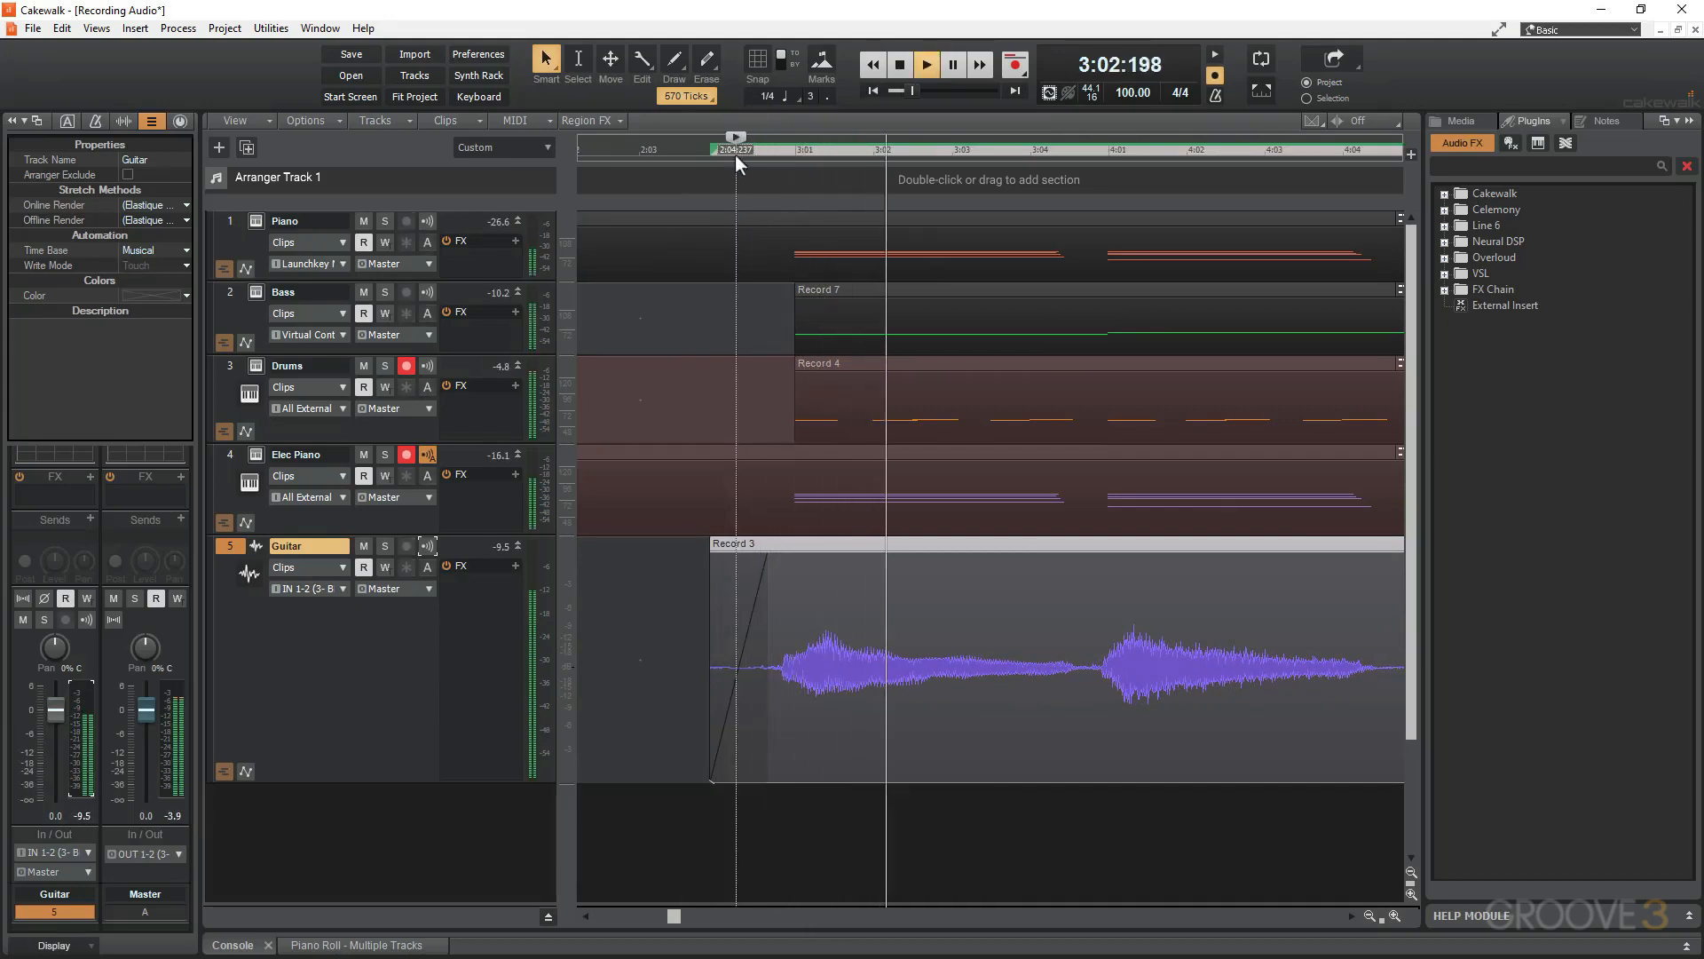
pyautogui.scroll(-3, 735, 153)
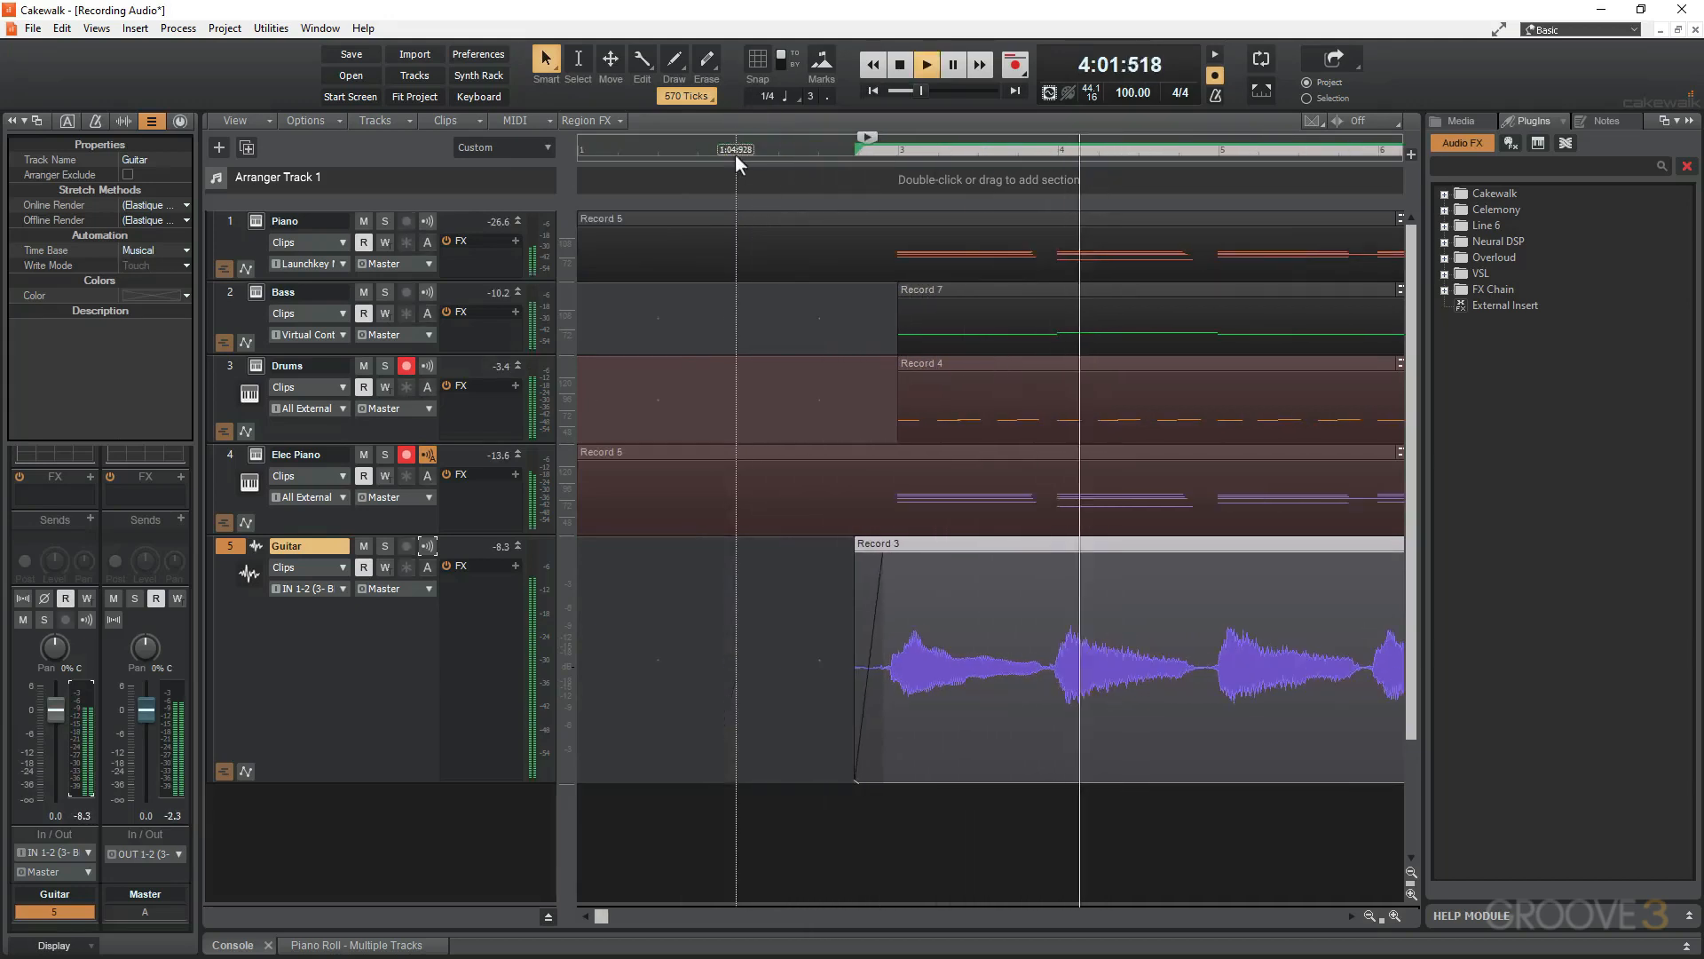
pyautogui.press('space')
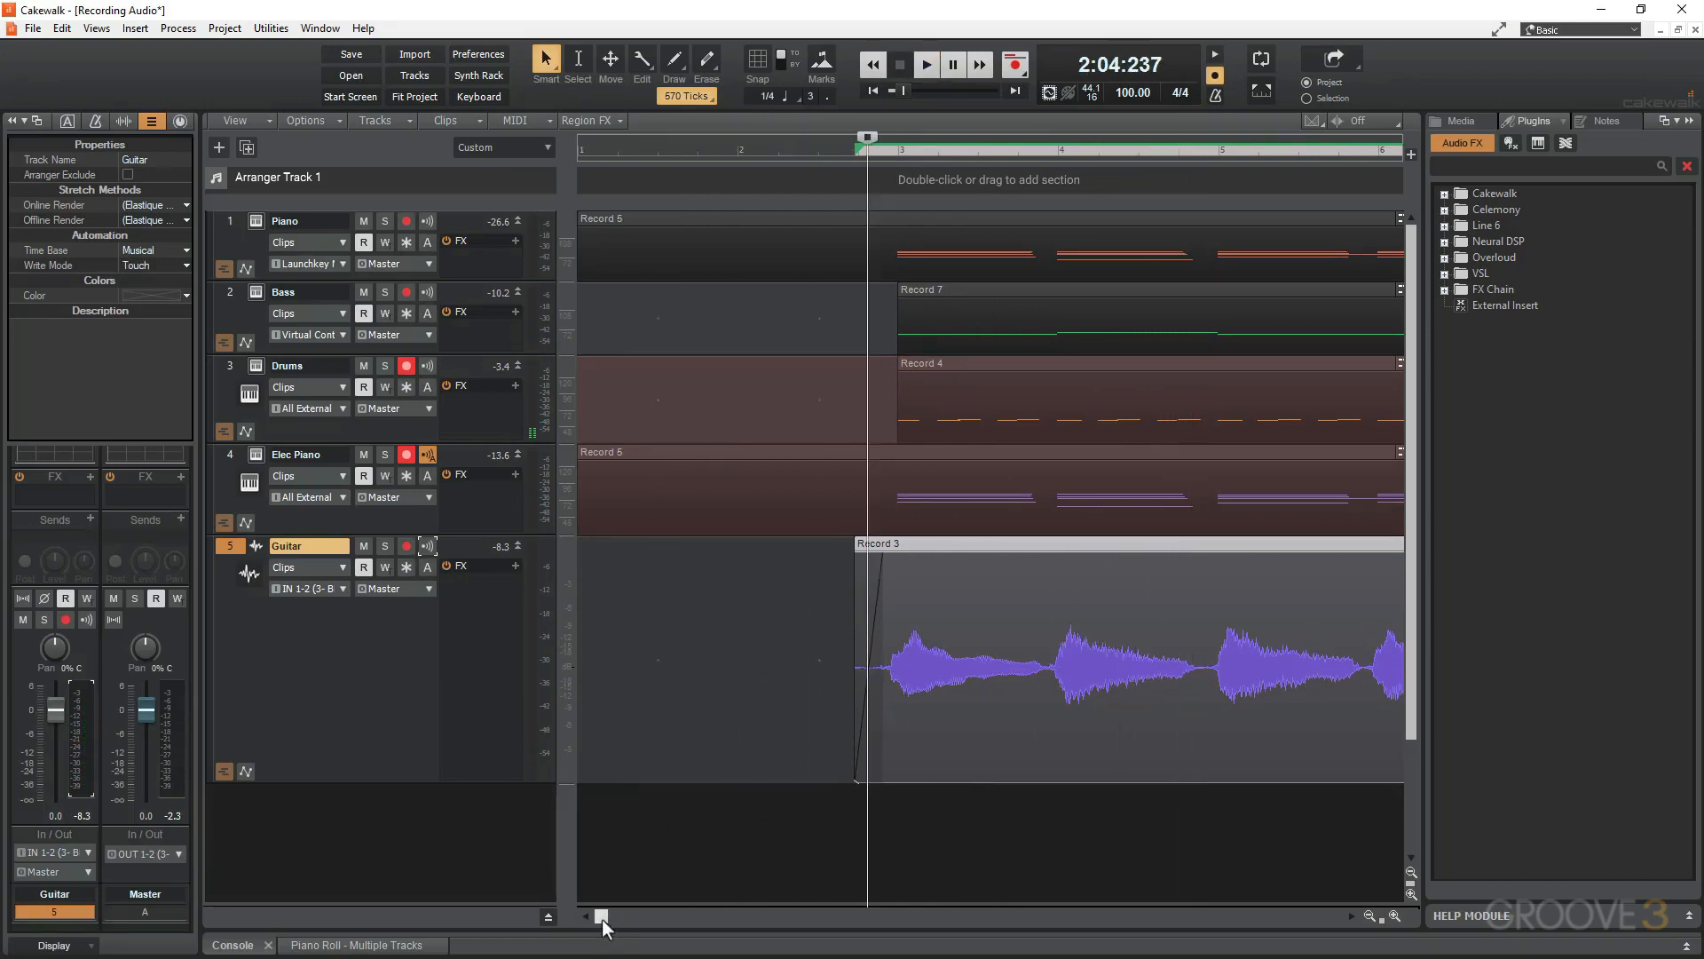
pyautogui.moveTo(602, 919); pyautogui.dragTo(651, 928)
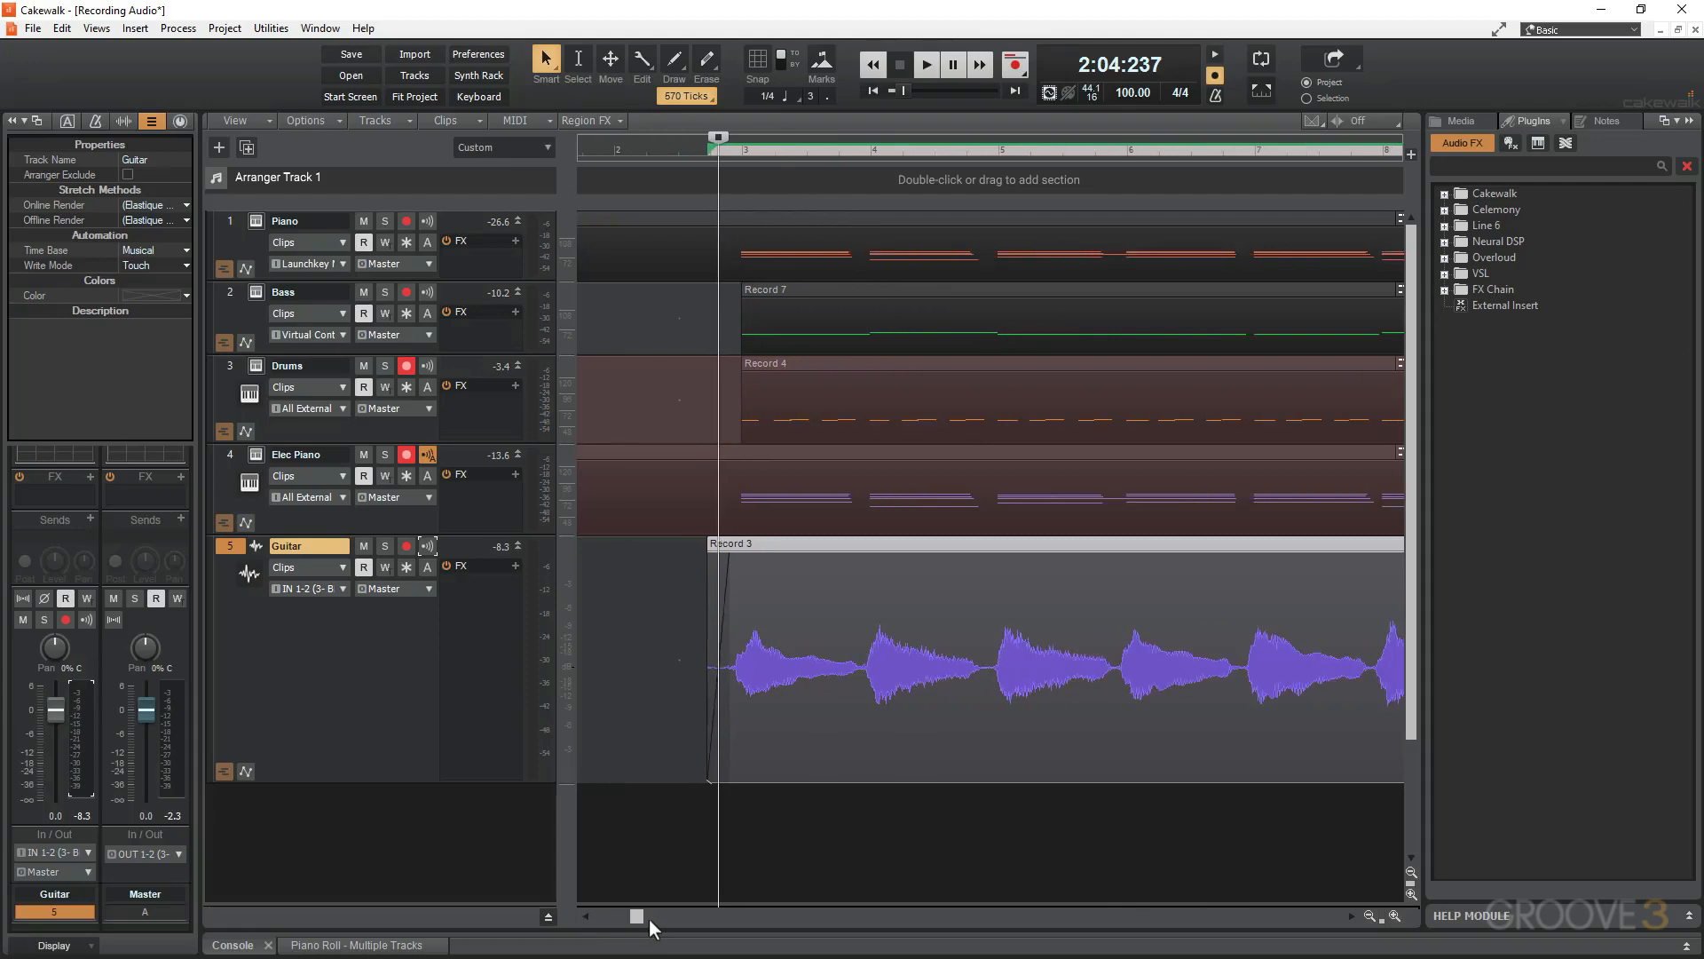